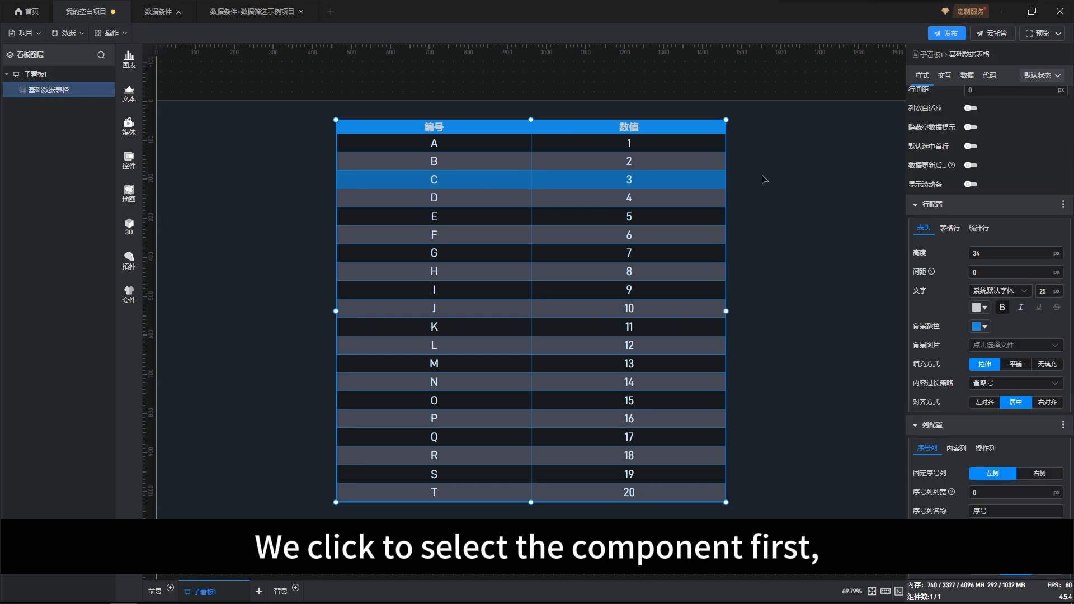
Enable data filtering on the table and filter it to the data source's specified row 5
{"action": "left_click", "coordinate": [968, 77]}
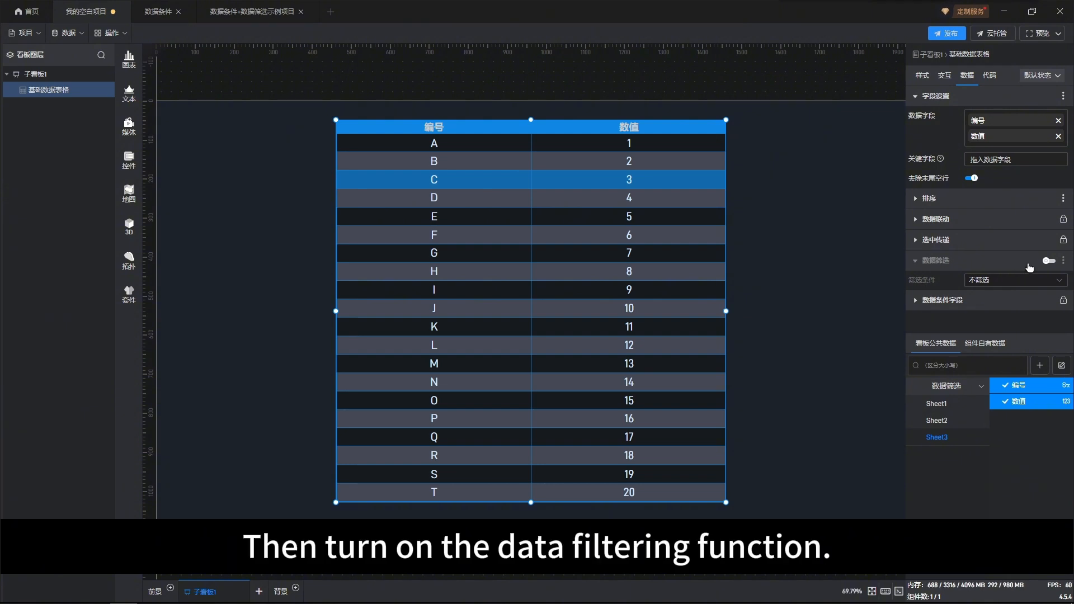
{"action": "left_click", "coordinate": [1051, 262]}
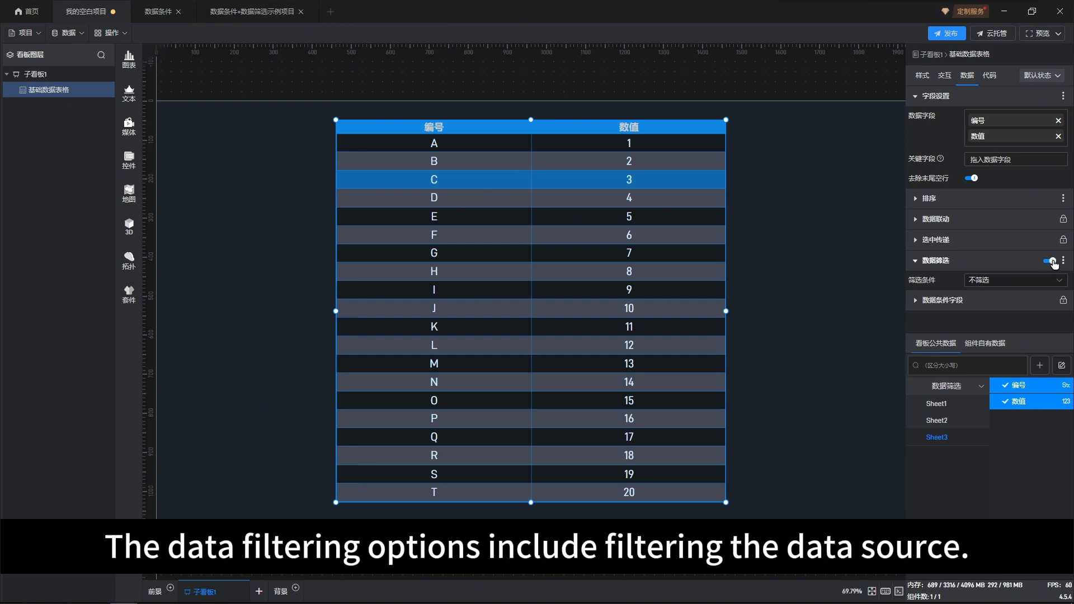
{"action": "left_click", "coordinate": [1056, 281]}
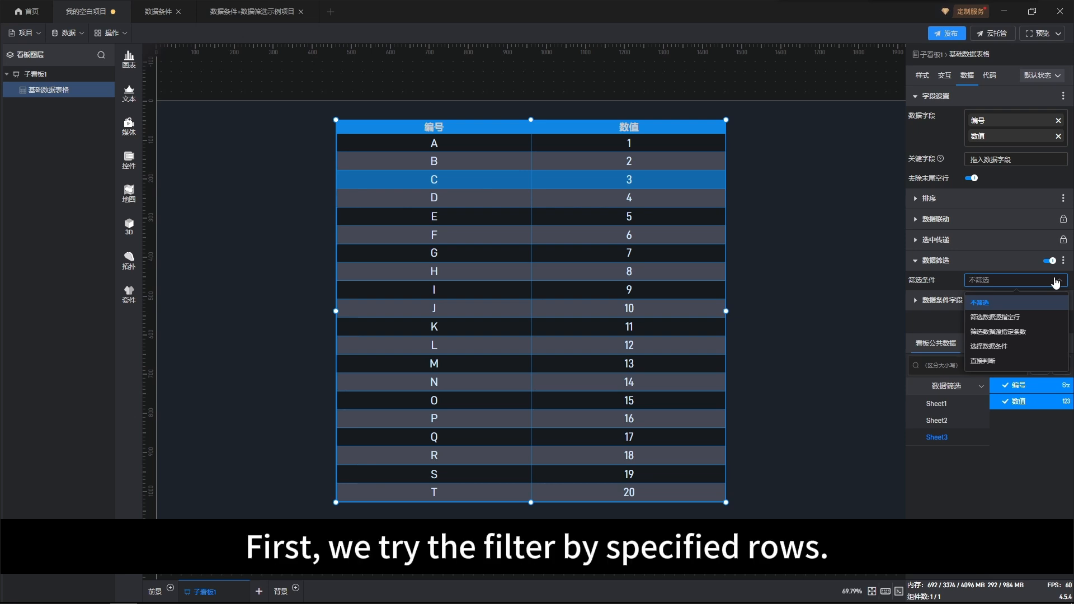
{"action": "left_click", "coordinate": [1005, 318]}
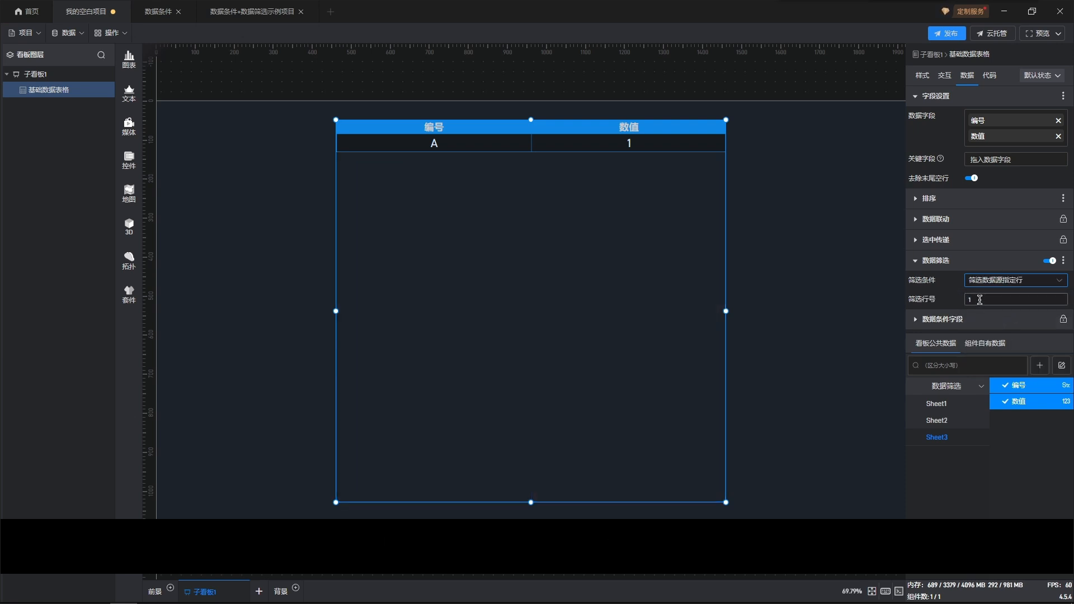
{"action": "left_click_drag", "start_coordinate": [980, 299], "coordinate": [960, 302]}
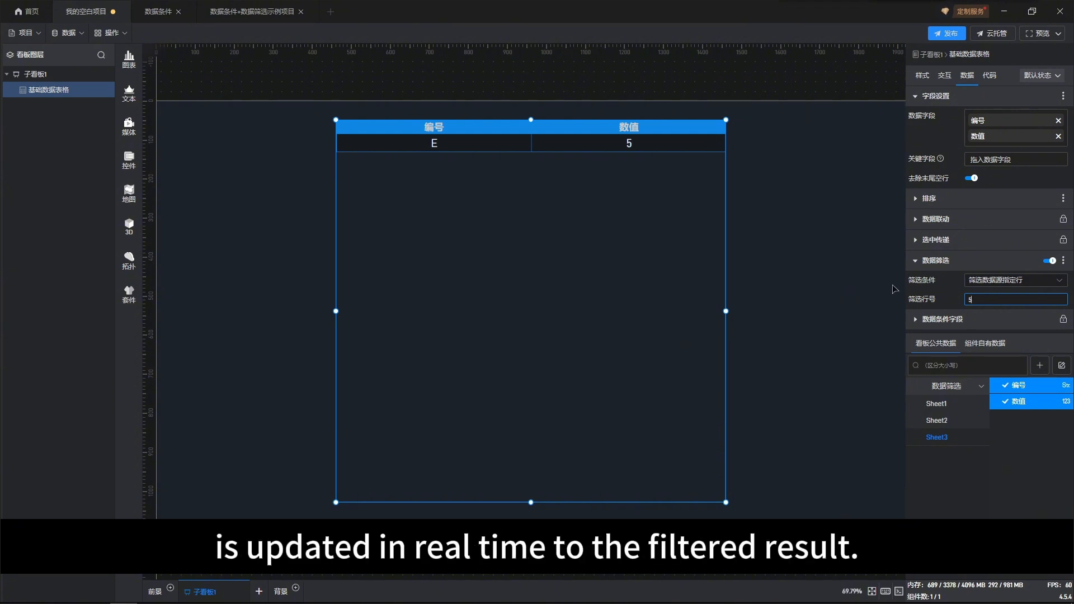
{"action": "left_click", "coordinate": [939, 292]}
Switch the filter to a specified number of rows, starting at row 2 with 5 rows
{"action": "left_click", "coordinate": [1051, 283]}
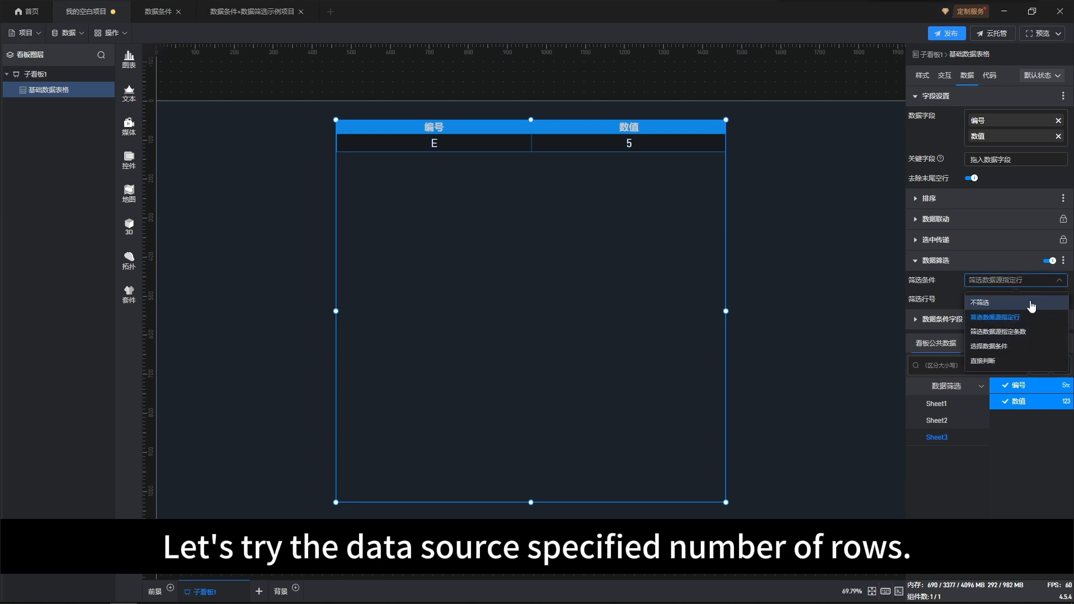
{"action": "left_click", "coordinate": [1013, 334]}
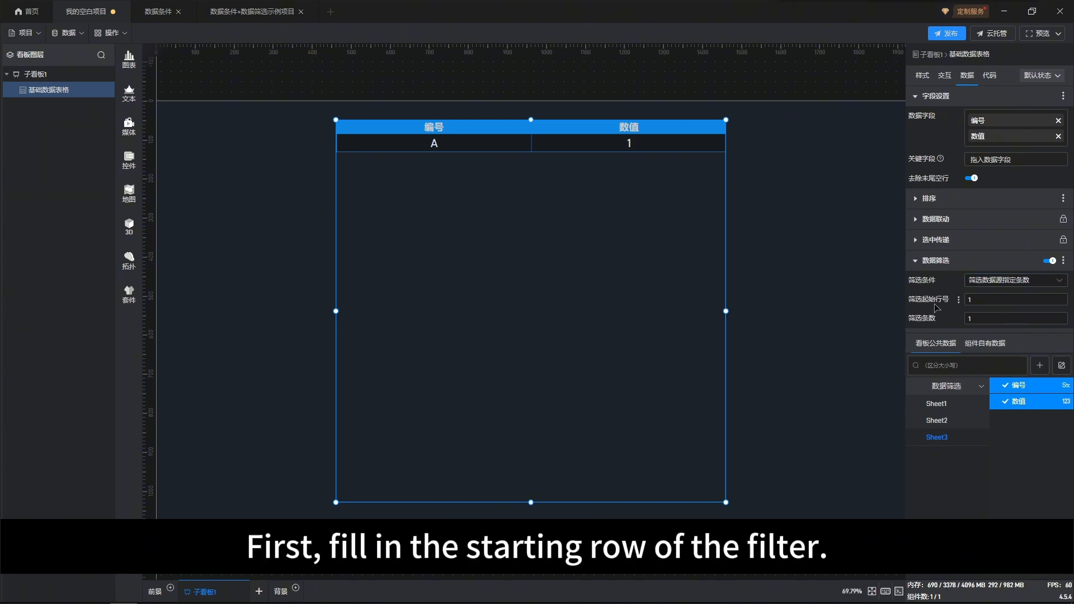
{"action": "left_click", "coordinate": [969, 301]}
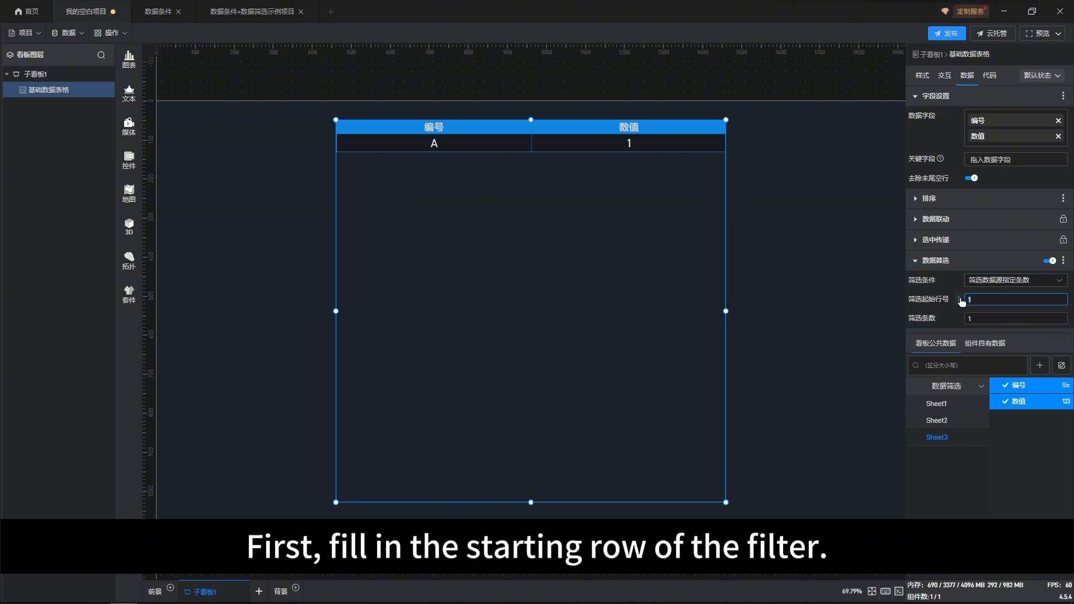
{"action": "type", "text": "2"}
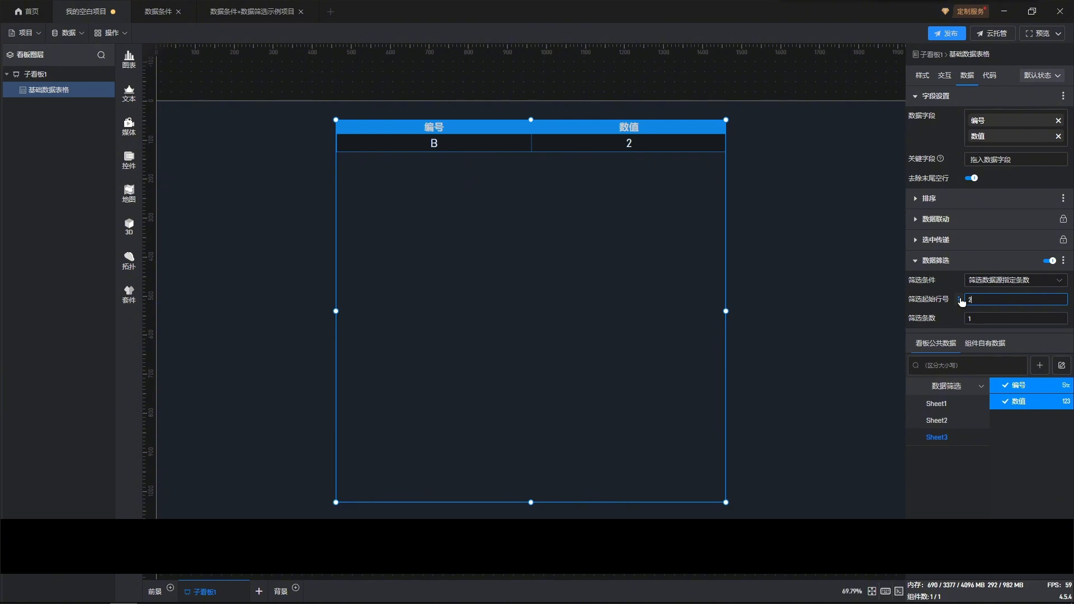
{"action": "left_click", "coordinate": [971, 319]}
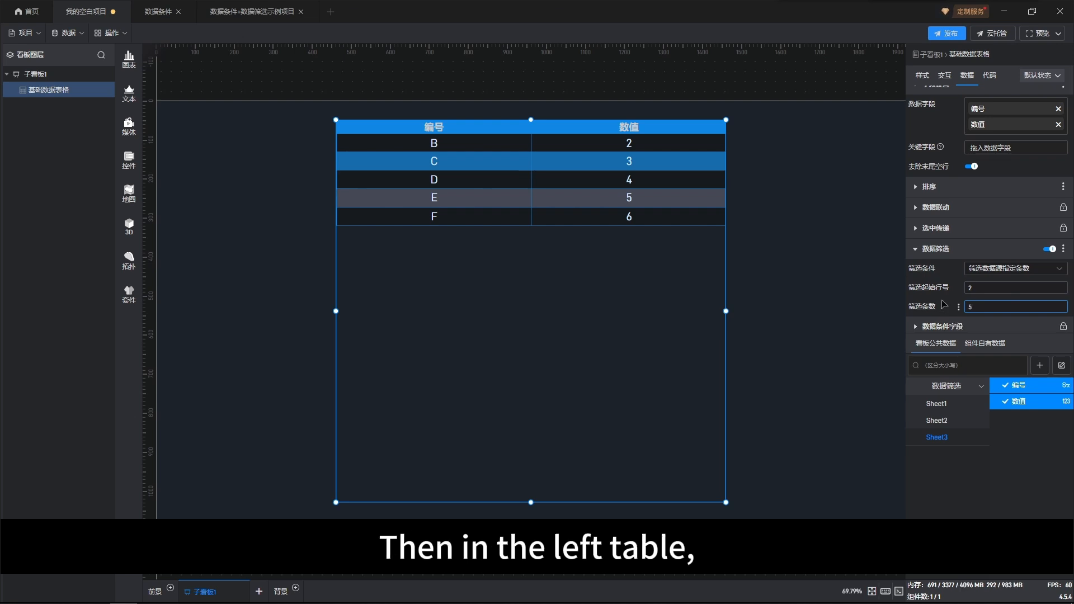
Switch the filter to a data condition, review 条件1 in the data condition dialog, and select 条件1
{"action": "left_click", "coordinate": [1002, 269]}
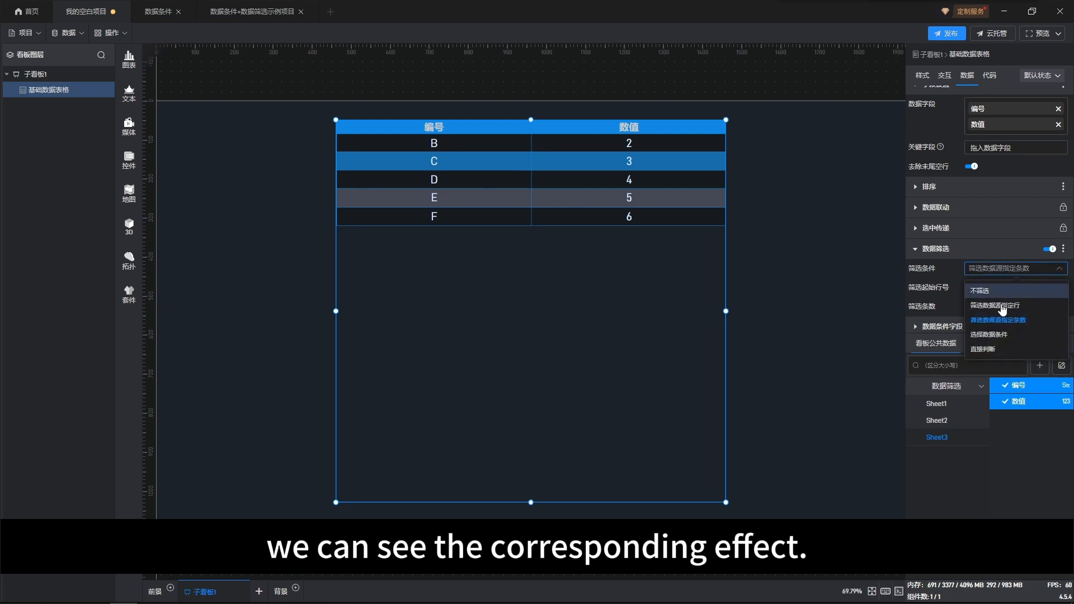
{"action": "left_click", "coordinate": [1000, 335]}
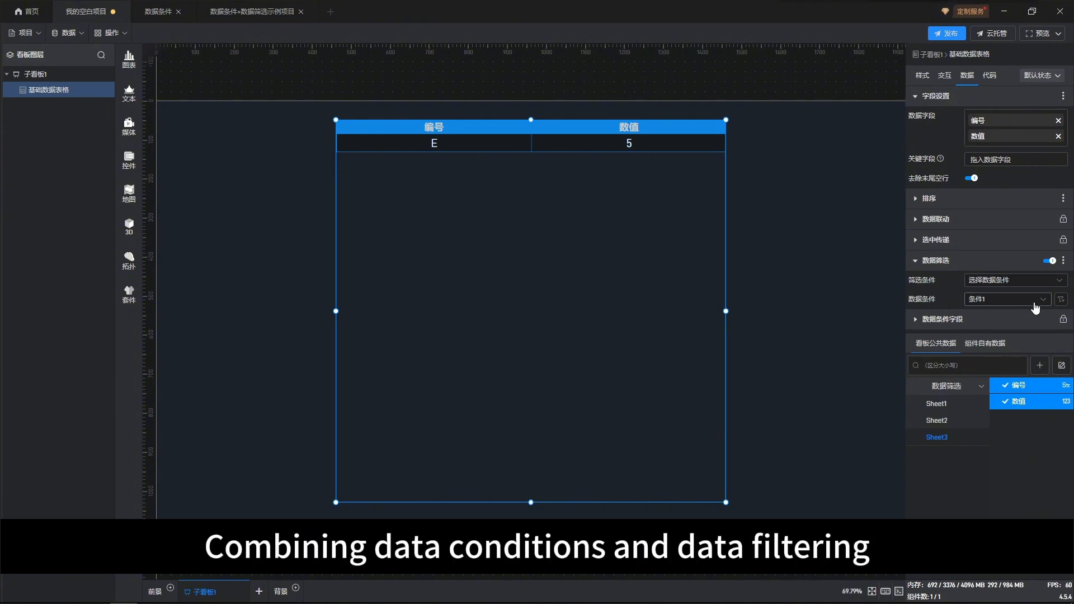
{"action": "left_click", "coordinate": [1061, 299]}
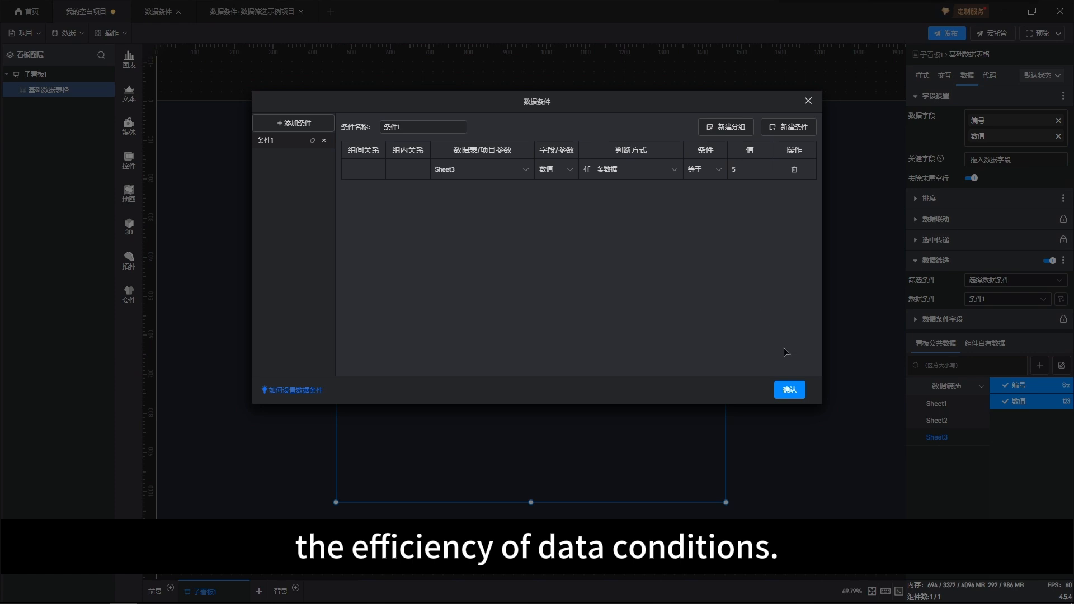
{"action": "left_click", "coordinate": [790, 390]}
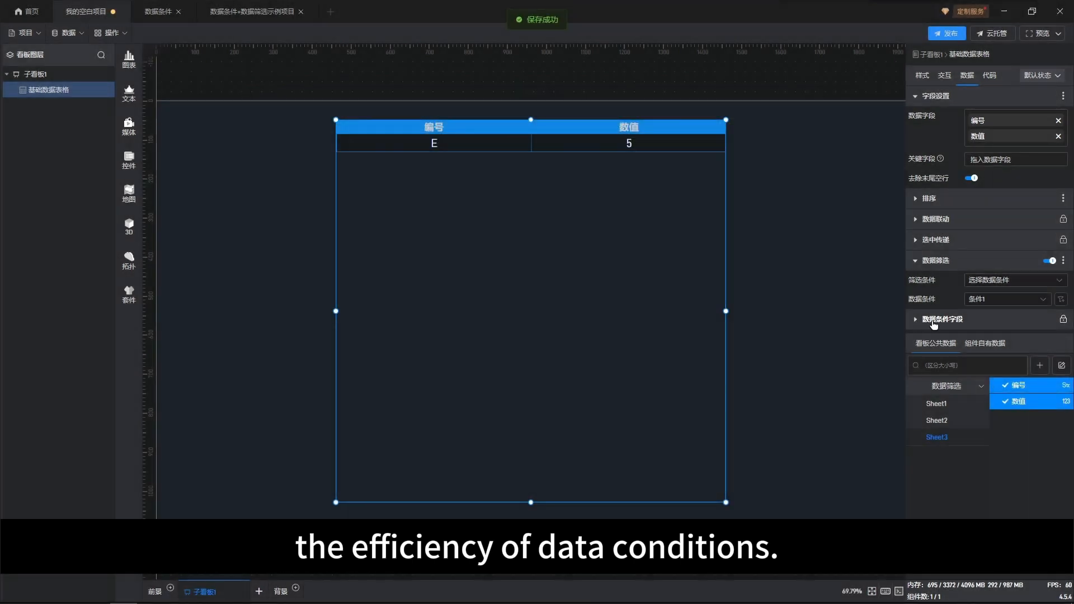
{"action": "left_click", "coordinate": [1018, 303]}
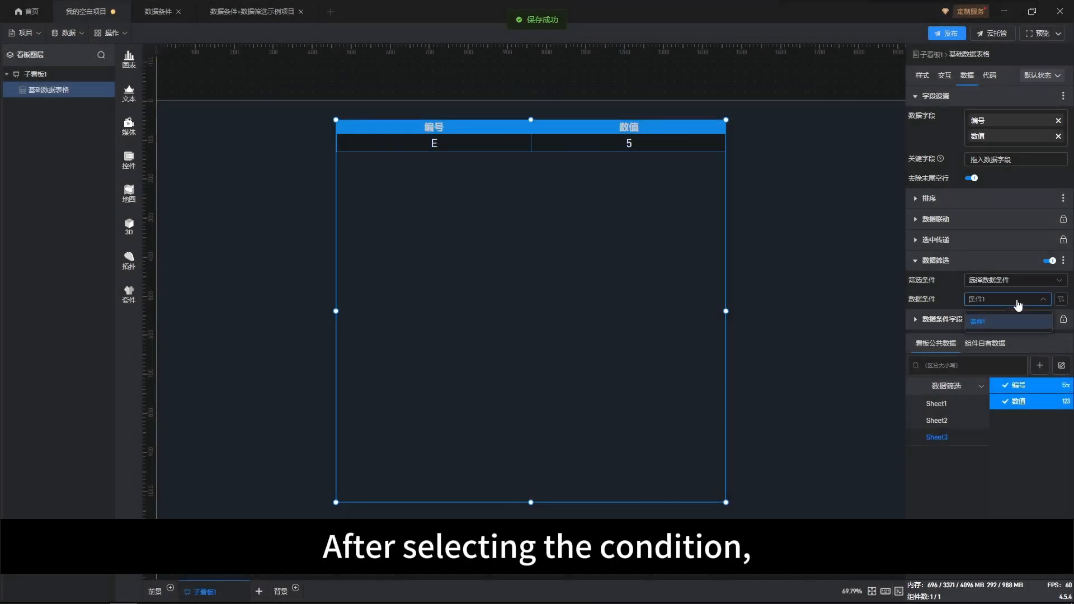
{"action": "left_click", "coordinate": [1005, 322]}
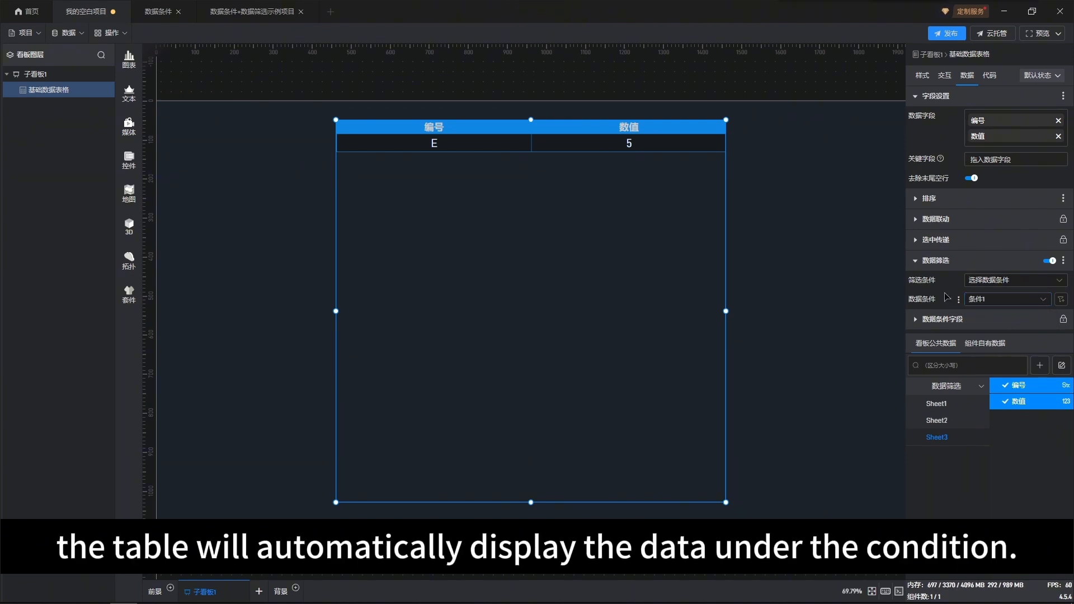
Switch the filter to direct judgment with the condition 等于 and the value 9
{"action": "left_click", "coordinate": [1007, 282]}
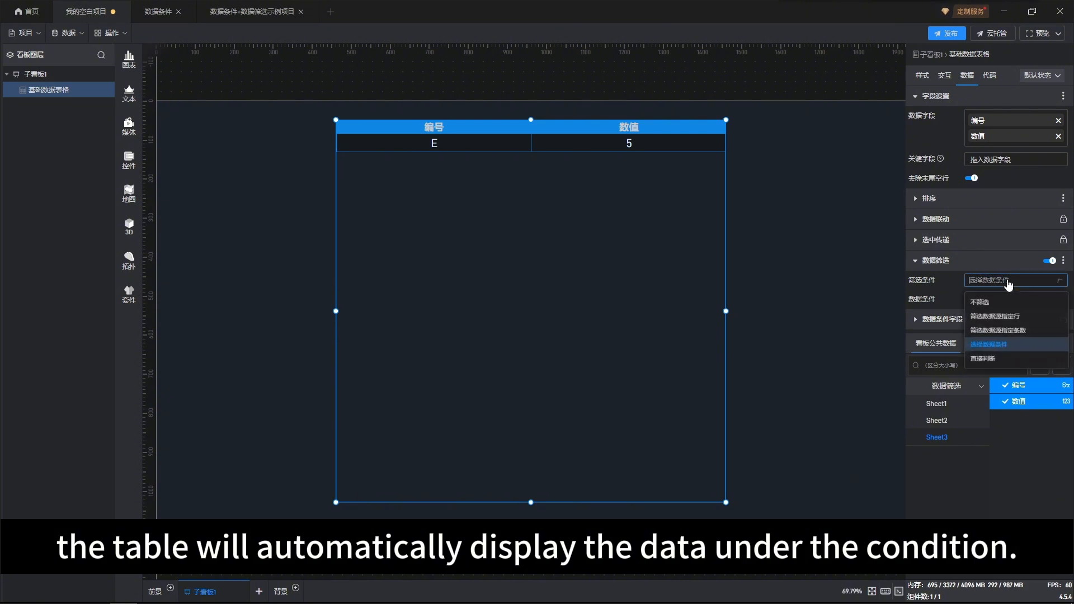
{"action": "left_click", "coordinate": [984, 361]}
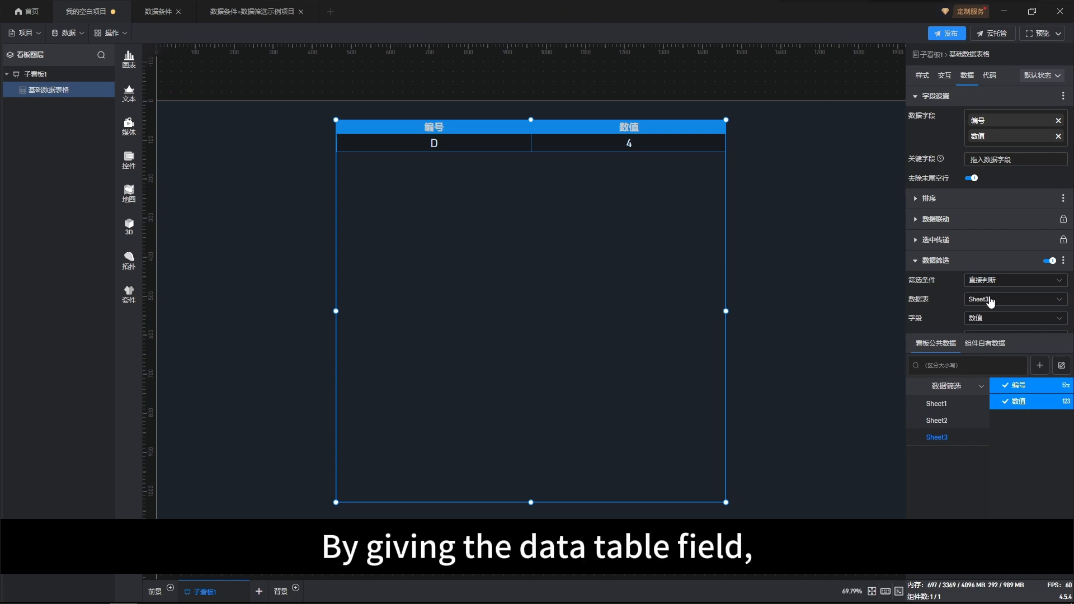
{"action": "scroll", "coordinate": [1002, 297], "scroll_direction": "down", "scroll_amount": 1}
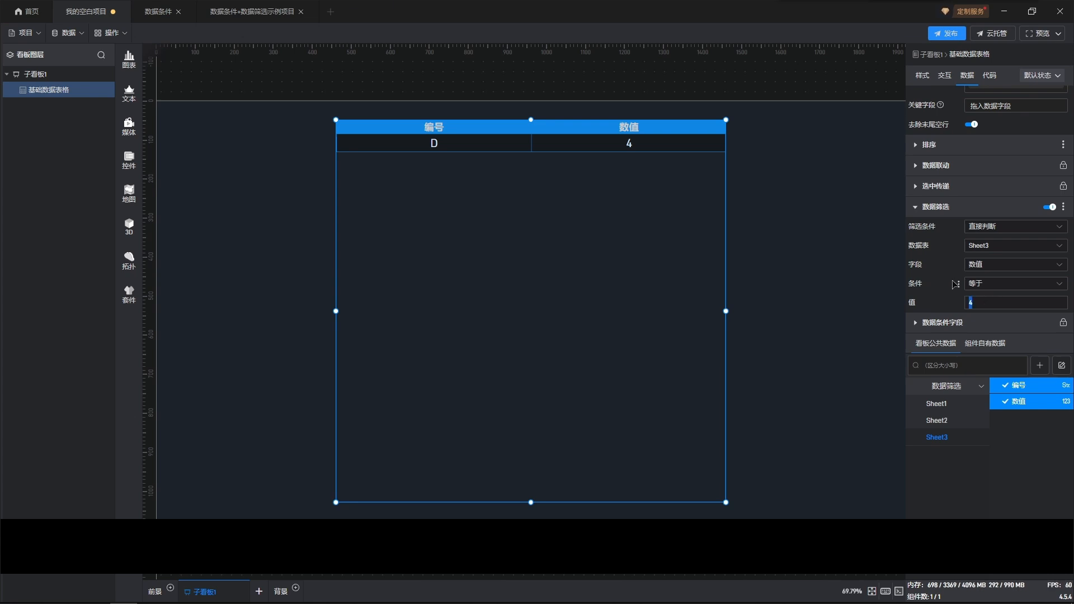
{"action": "left_click", "coordinate": [986, 286]}
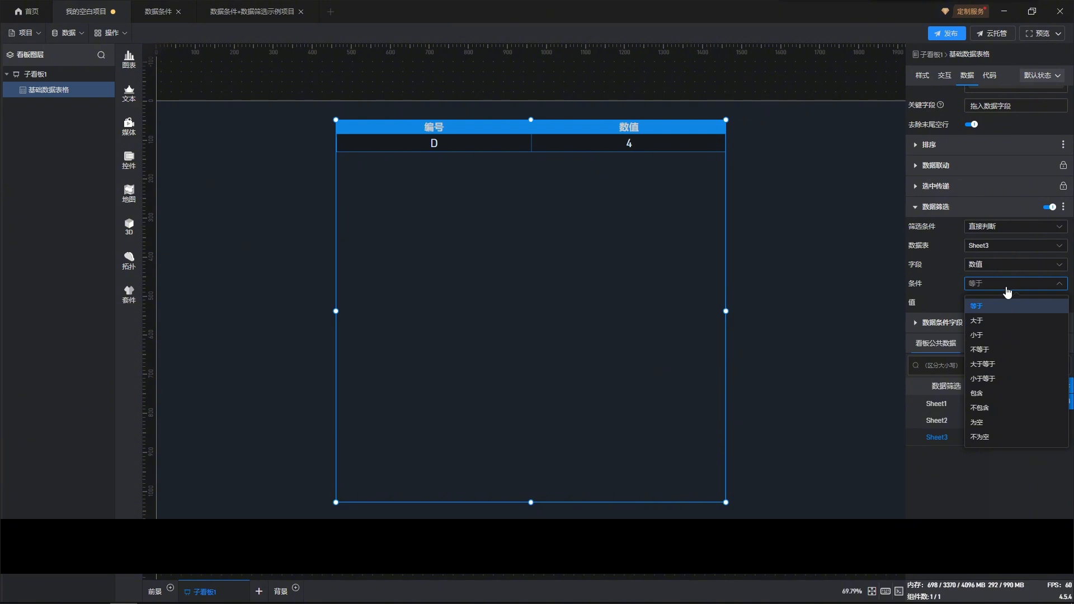
{"action": "left_click", "coordinate": [1008, 292]}
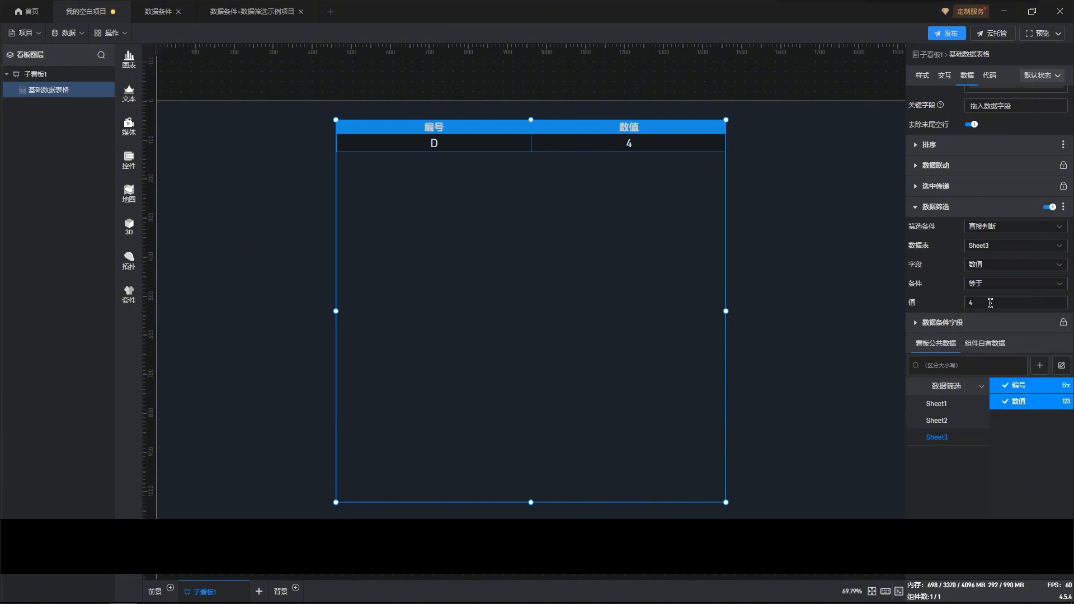
{"action": "left_click_drag", "start_coordinate": [990, 302], "coordinate": [955, 302]}
{"action": "type", "text": "9"}
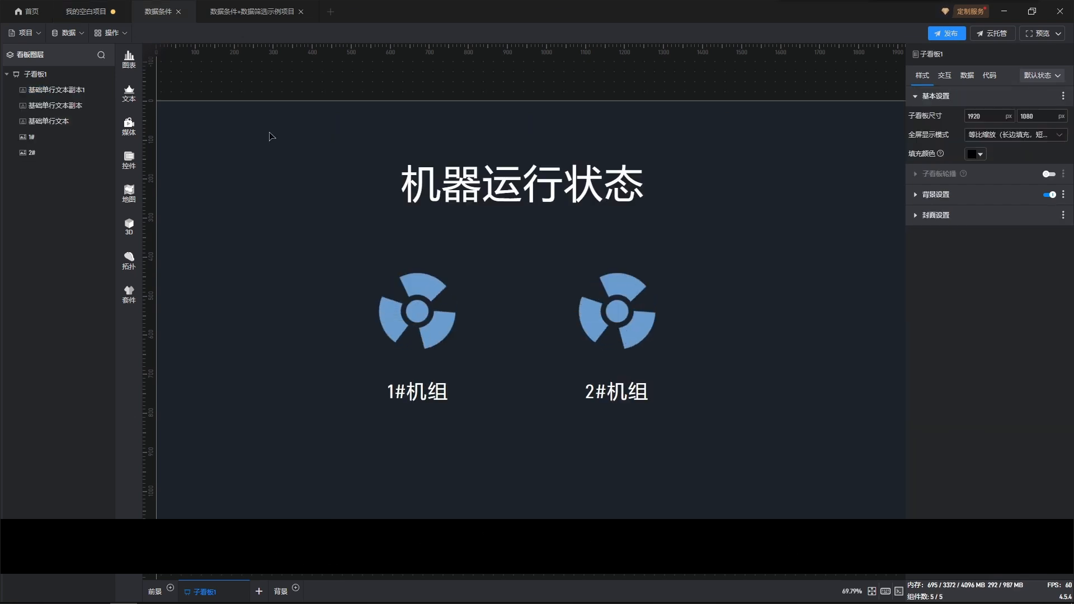
Open the project's data conditions and review each unit's stop, run and fault conditions, then close the dialog
{"action": "left_click", "coordinate": [69, 33]}
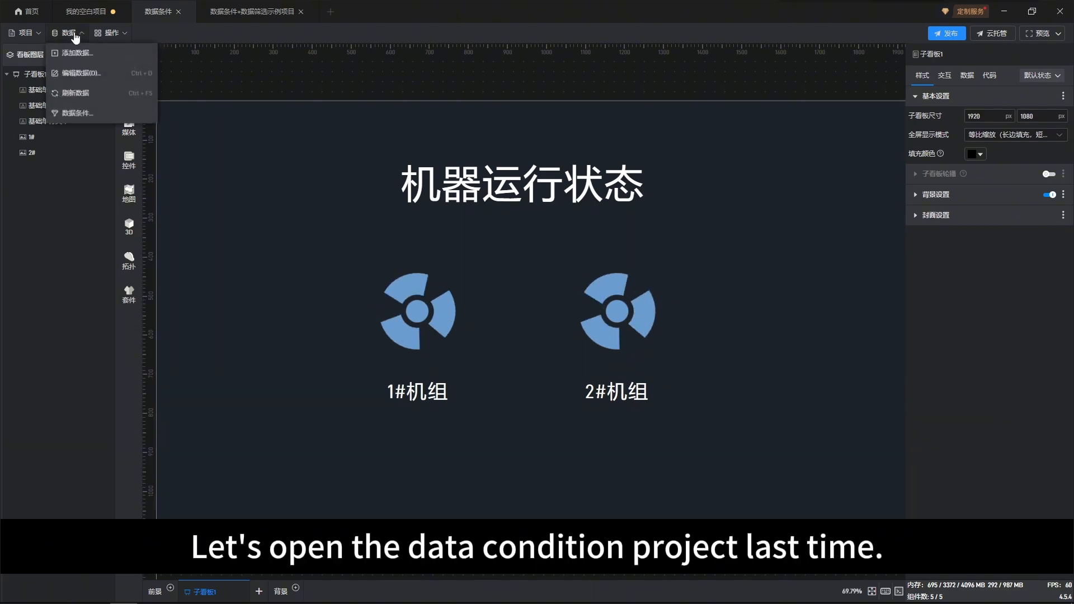
{"action": "left_click", "coordinate": [97, 114]}
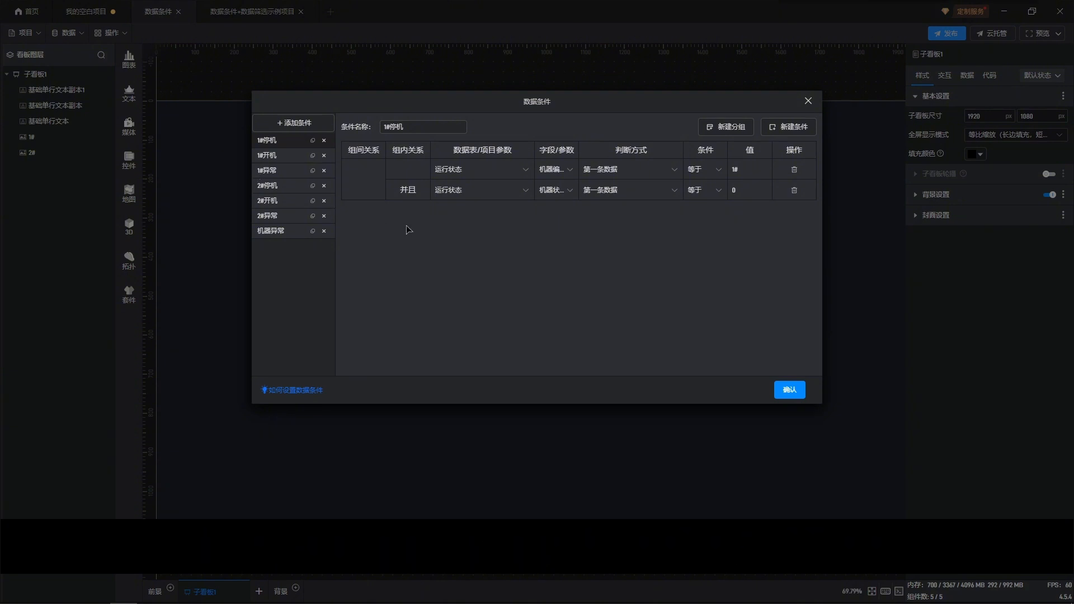
{"action": "left_click", "coordinate": [264, 155]}
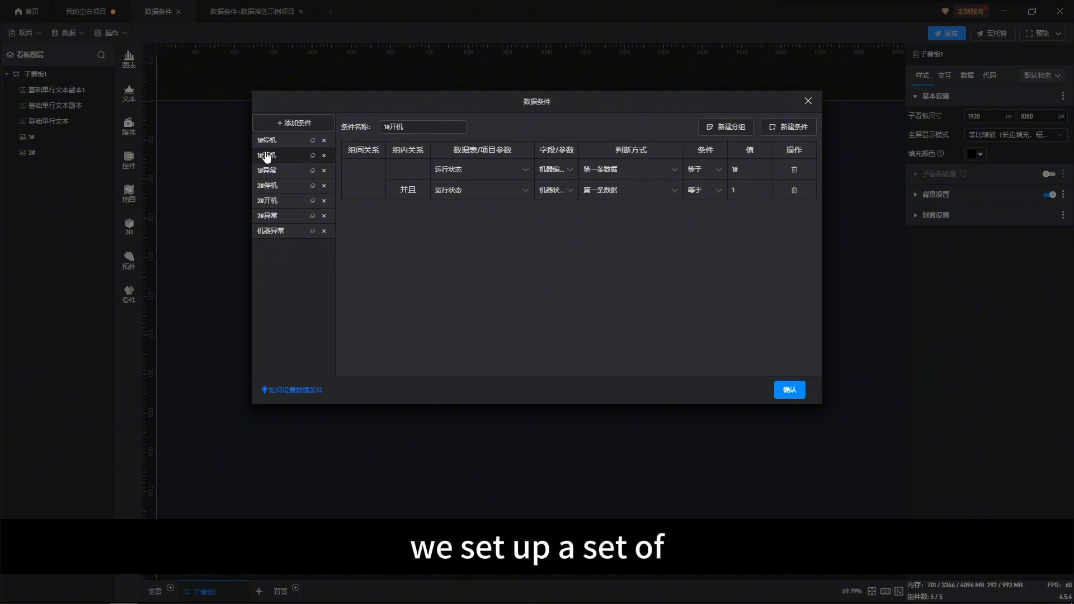
{"action": "left_click", "coordinate": [282, 186]}
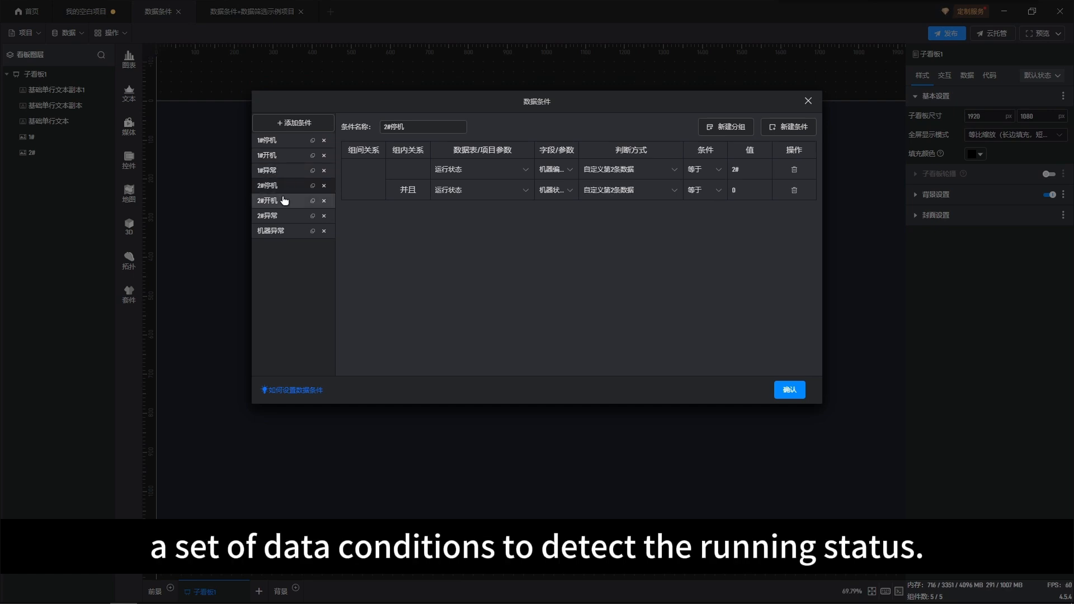
{"action": "left_click", "coordinate": [284, 200]}
{"action": "left_click", "coordinate": [282, 216]}
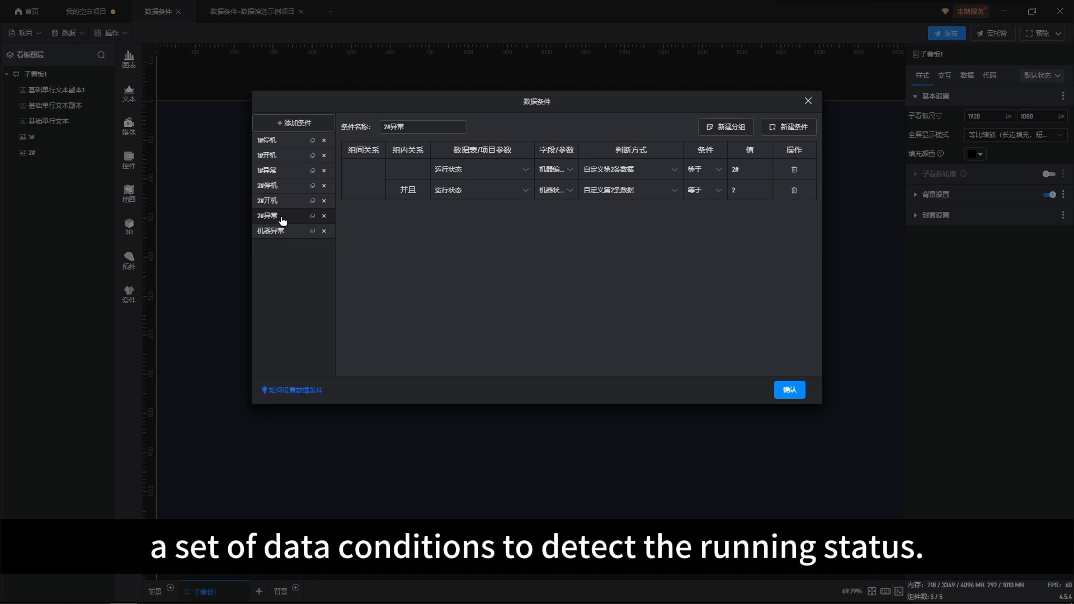
{"action": "left_click", "coordinate": [282, 232]}
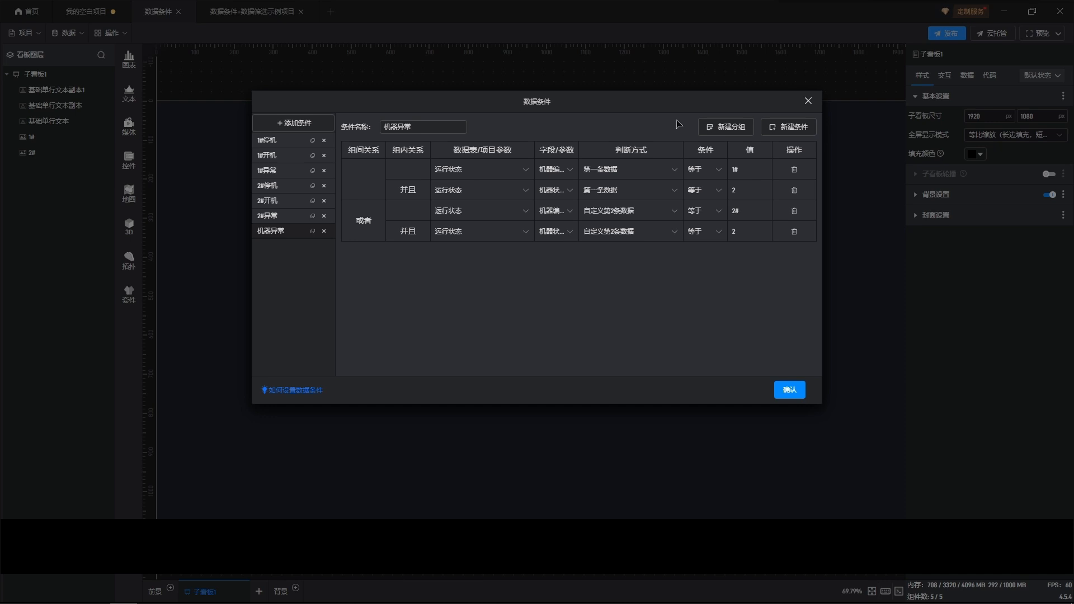
{"action": "left_click", "coordinate": [808, 101]}
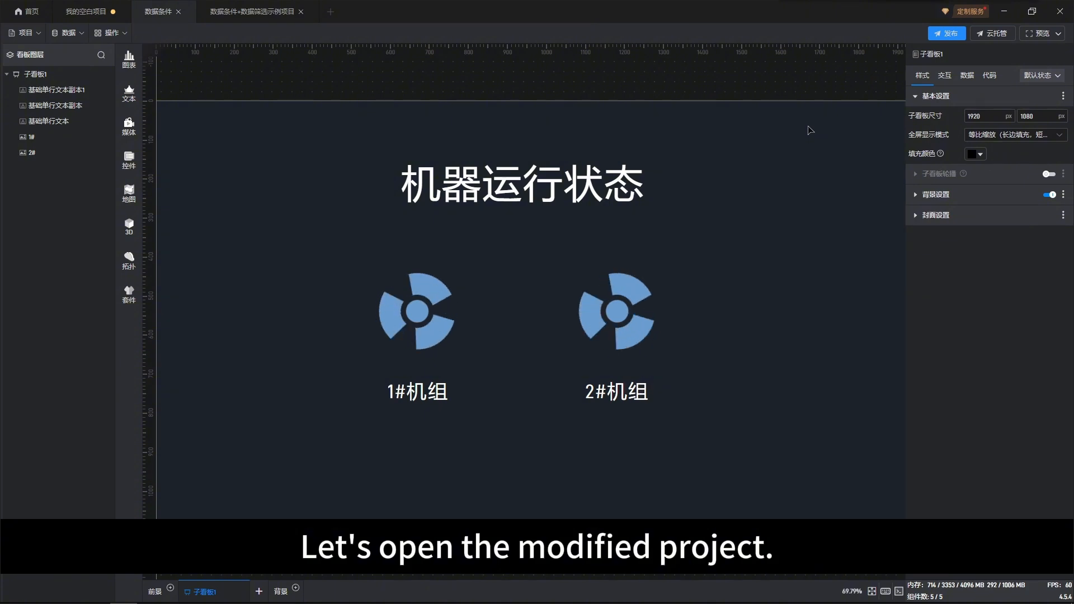
Switch to the 数据条件+数据筛选示例项目 tab and review its machine and status data conditions
{"action": "left_click", "coordinate": [252, 20]}
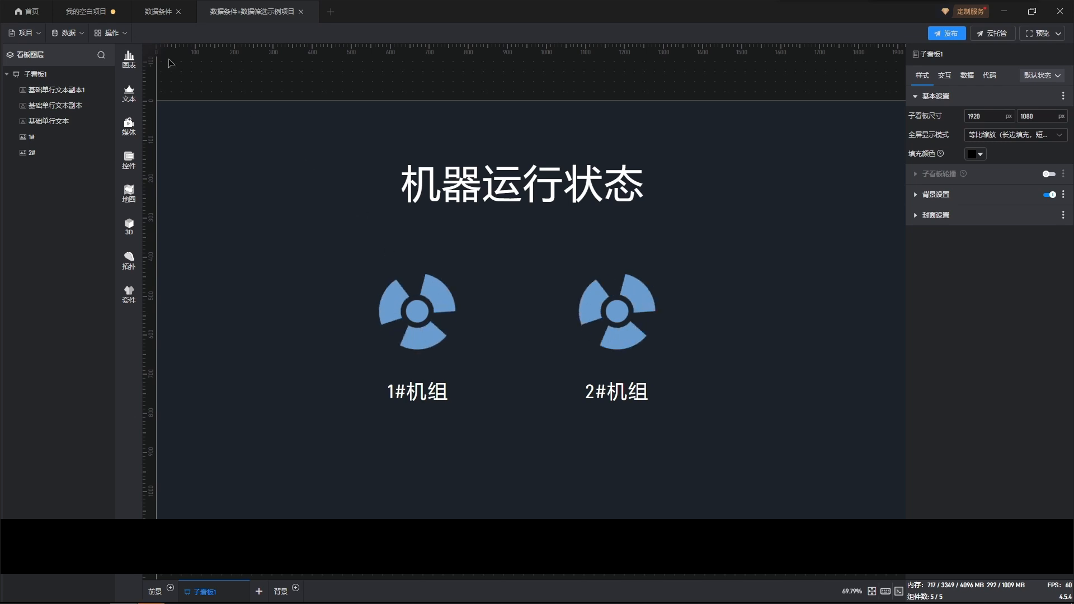
{"action": "left_click", "coordinate": [65, 35]}
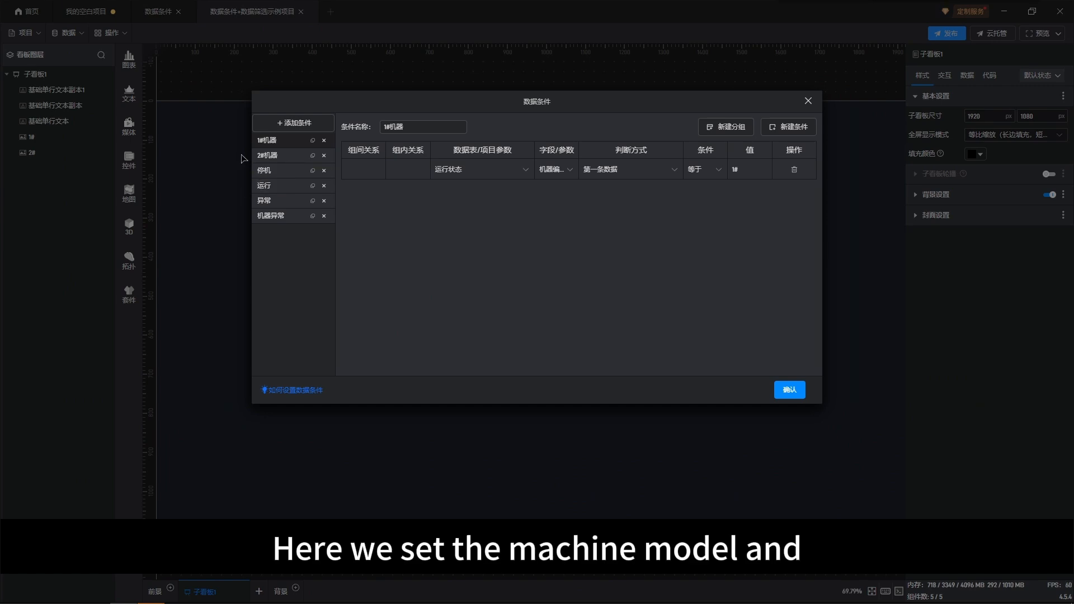
{"action": "left_click", "coordinate": [292, 156]}
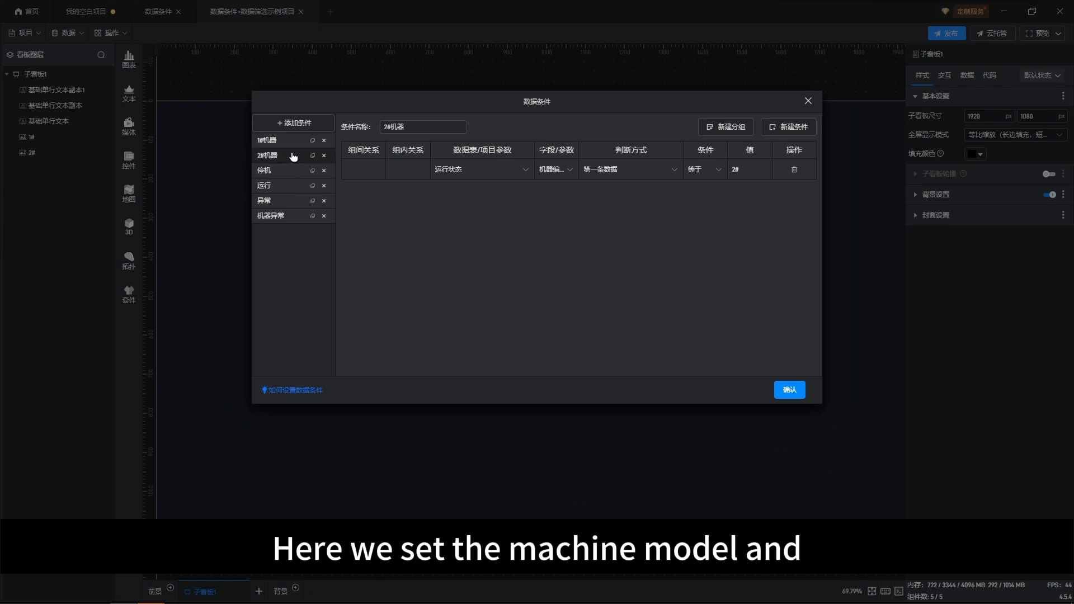
{"action": "left_click", "coordinate": [297, 170]}
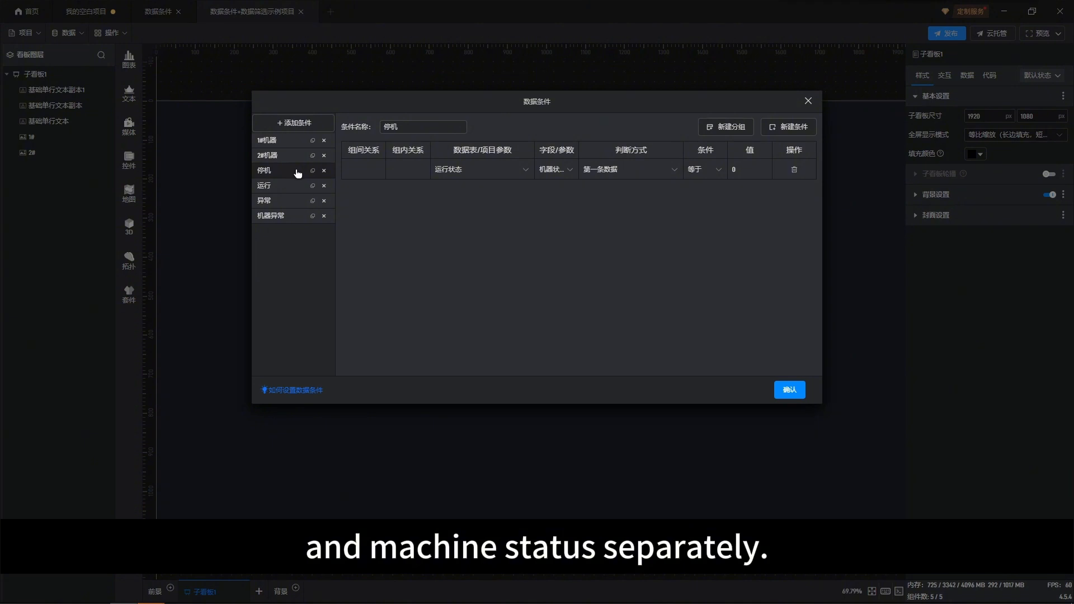
{"action": "left_click", "coordinate": [295, 200]}
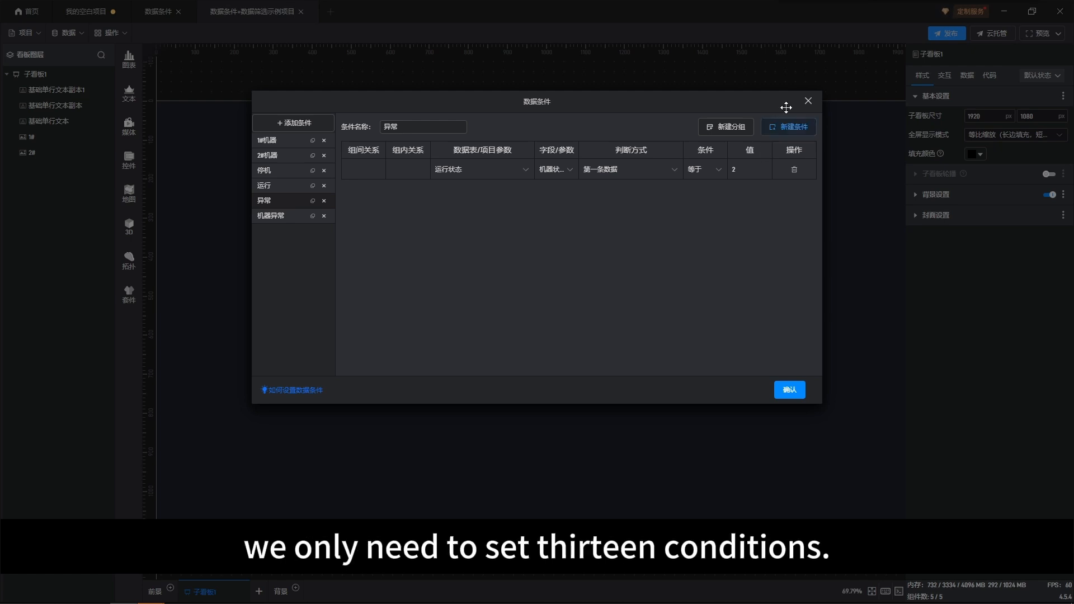
Close the data conditions dialog, select the 1# fan image, and review its data filtering settings
{"action": "left_click", "coordinate": [806, 104]}
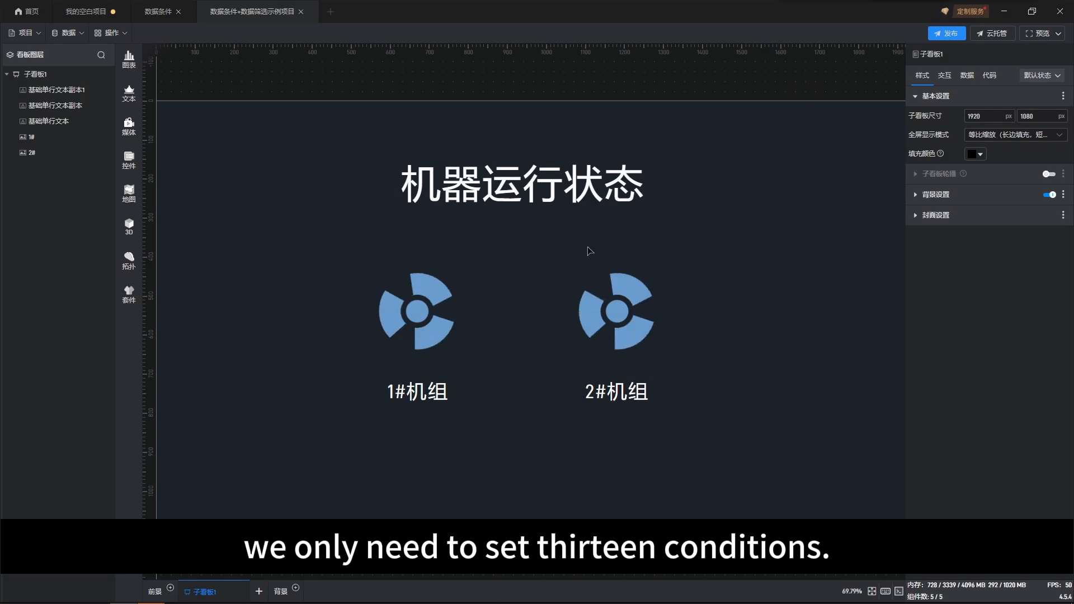
{"action": "left_click", "coordinate": [422, 321]}
{"action": "left_click", "coordinate": [422, 320]}
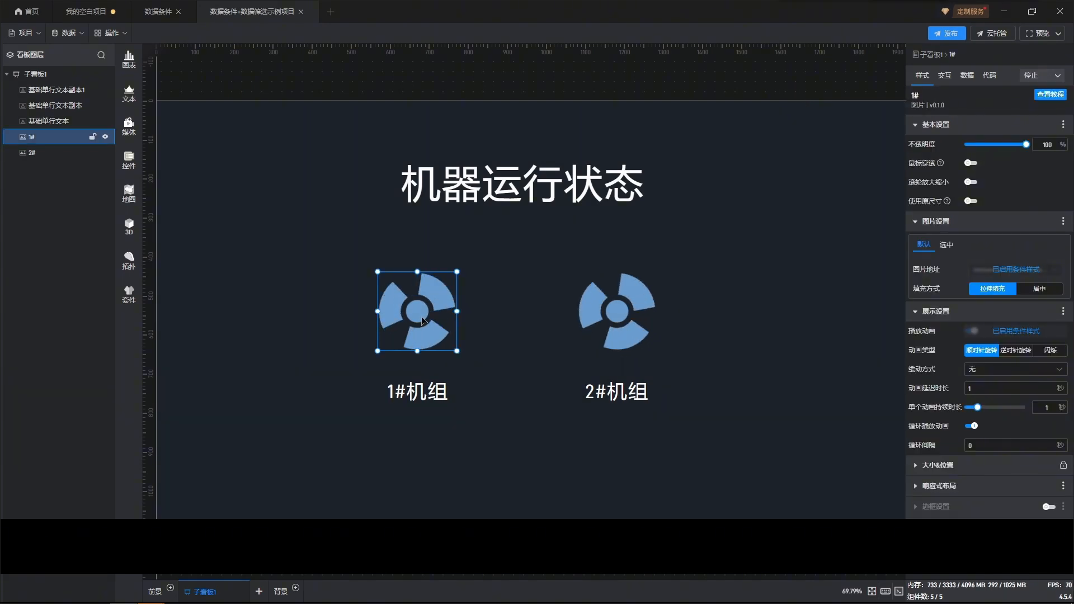
{"action": "left_click", "coordinate": [971, 76]}
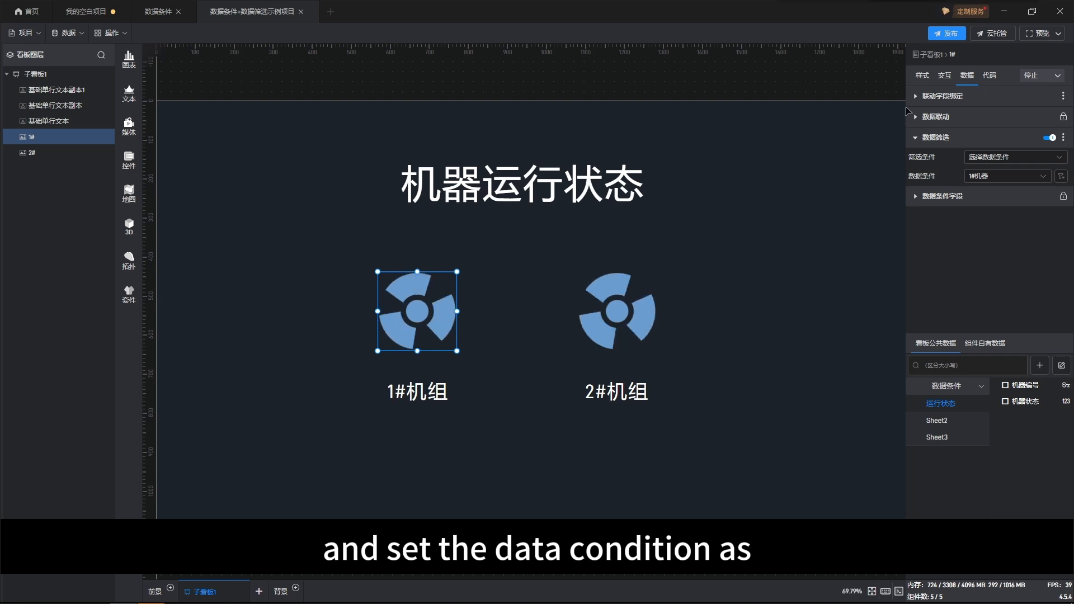
Review the 1# fan image's condition style settings for its image address
{"action": "left_click", "coordinate": [923, 77]}
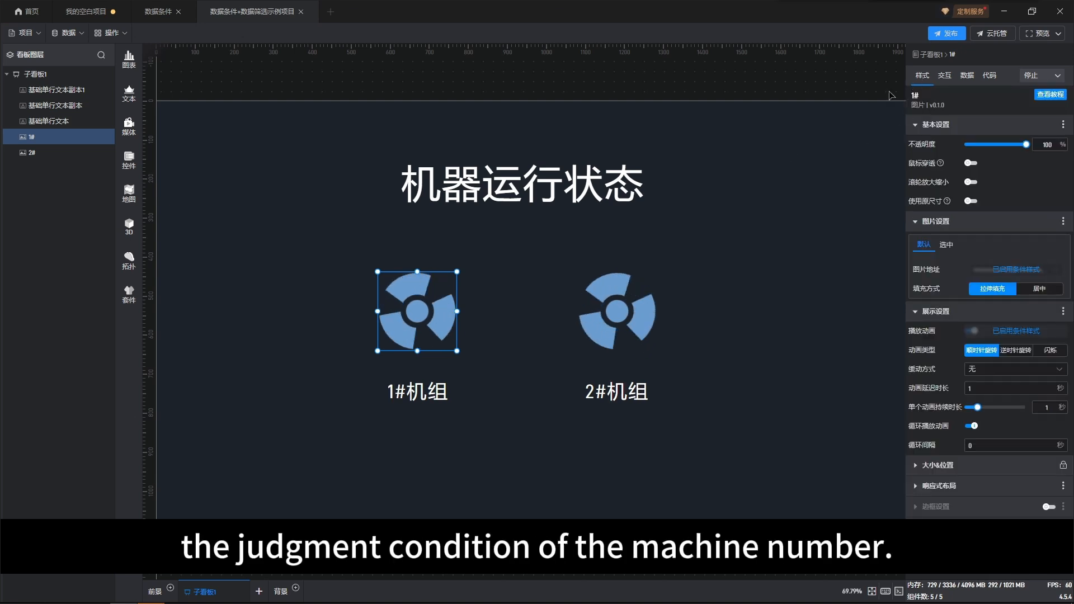
{"action": "left_click", "coordinate": [1005, 270]}
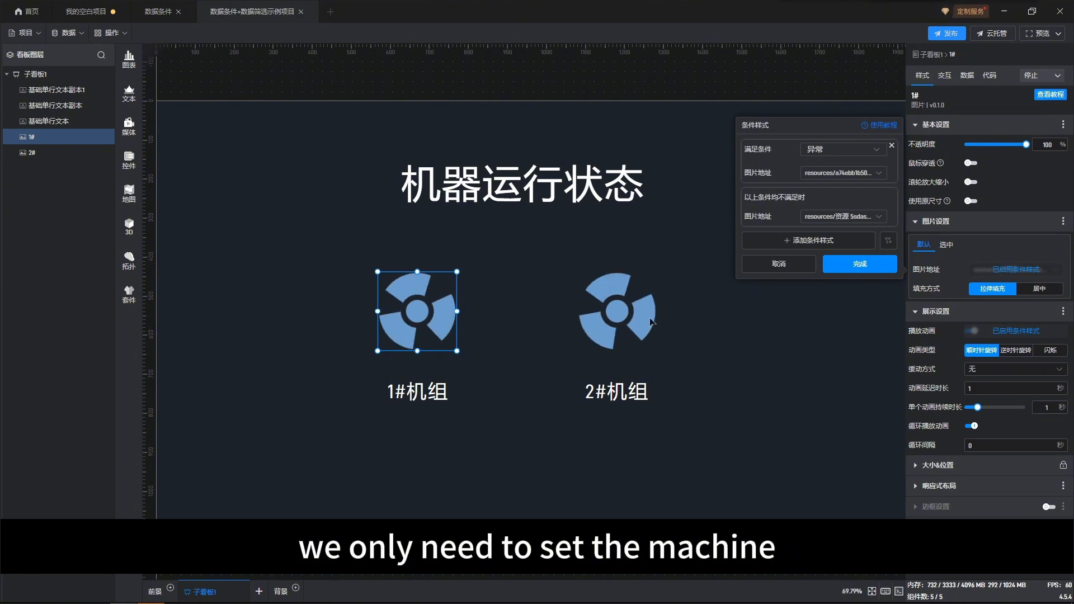
{"action": "left_click", "coordinate": [688, 316]}
Select the 2# fan image and review its condition style settings
{"action": "left_click", "coordinate": [629, 304]}
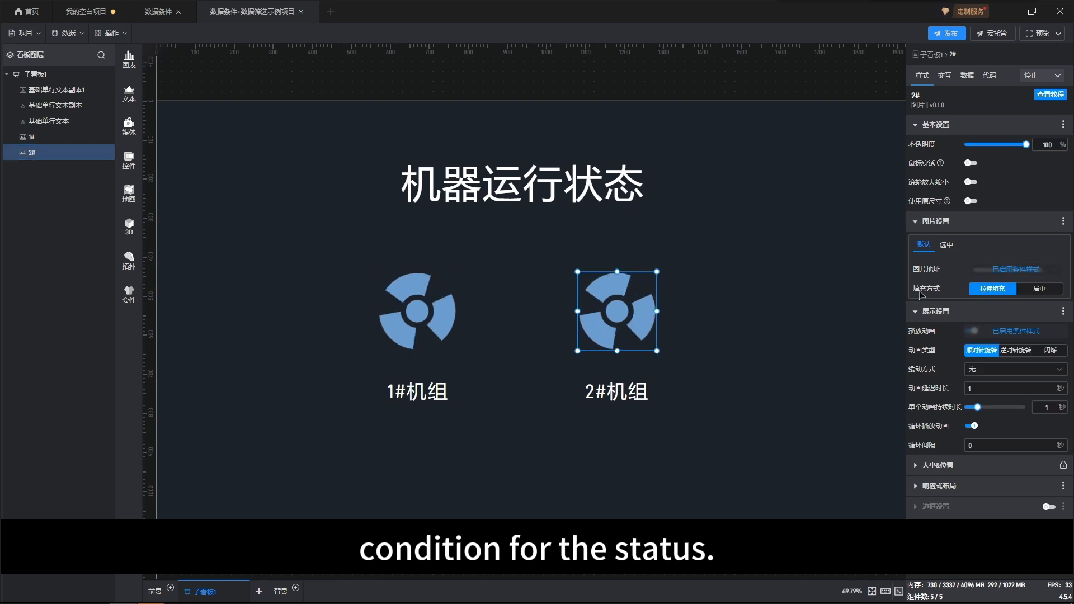
{"action": "left_click", "coordinate": [999, 271]}
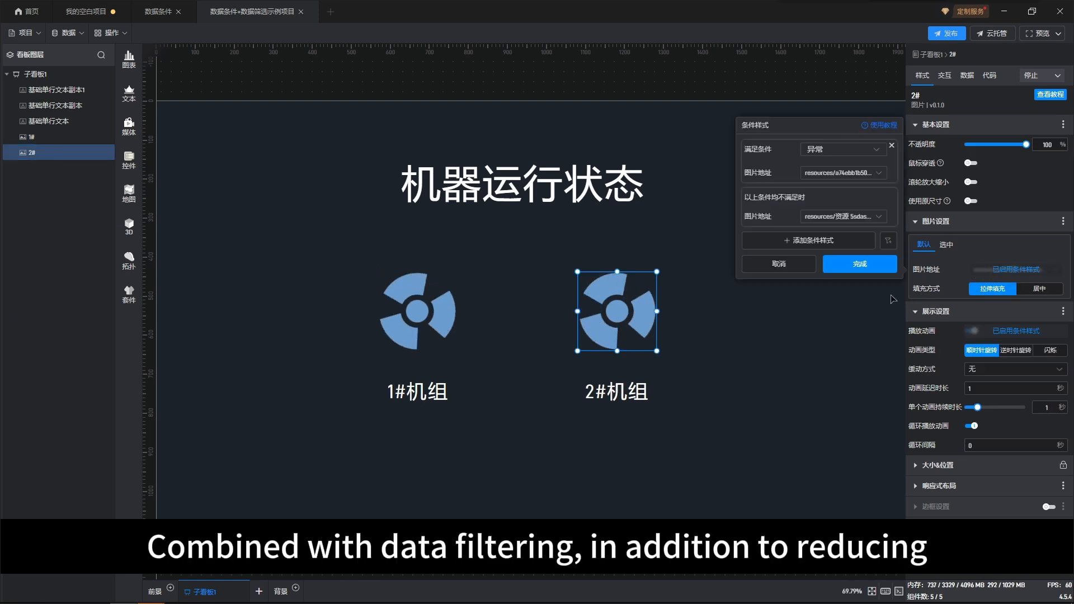
{"action": "left_click", "coordinate": [823, 316]}
{"action": "left_click", "coordinate": [824, 316]}
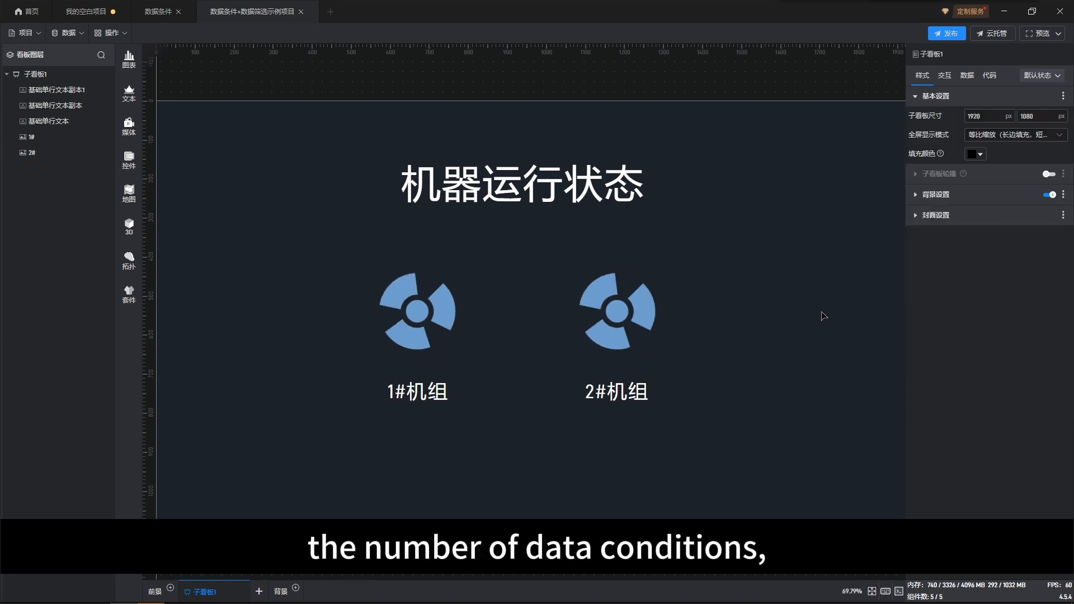
Switch to the 数据条件 project tab, select its 1# fan image, and return to the 数据条件+数据筛选示例项目 tab
{"action": "left_click", "coordinate": [160, 20]}
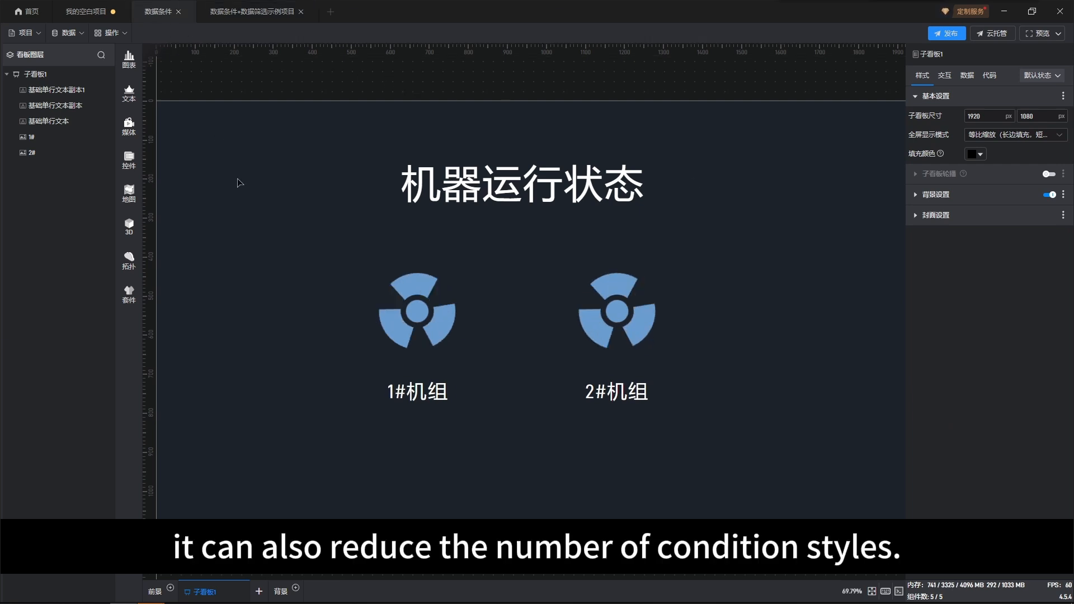
{"action": "left_click", "coordinate": [390, 296]}
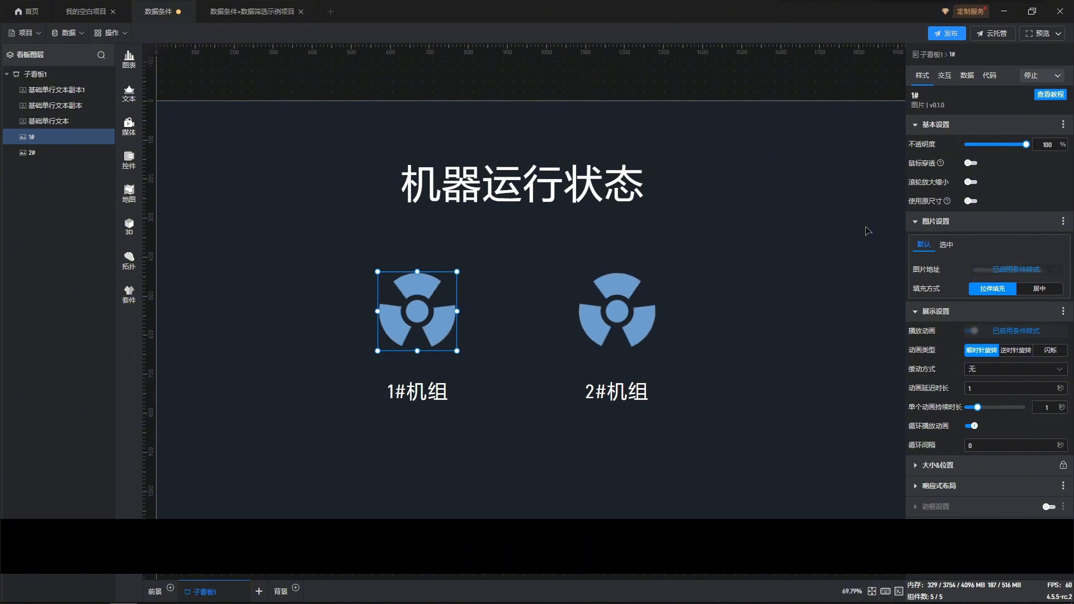
{"action": "left_click", "coordinate": [272, 17]}
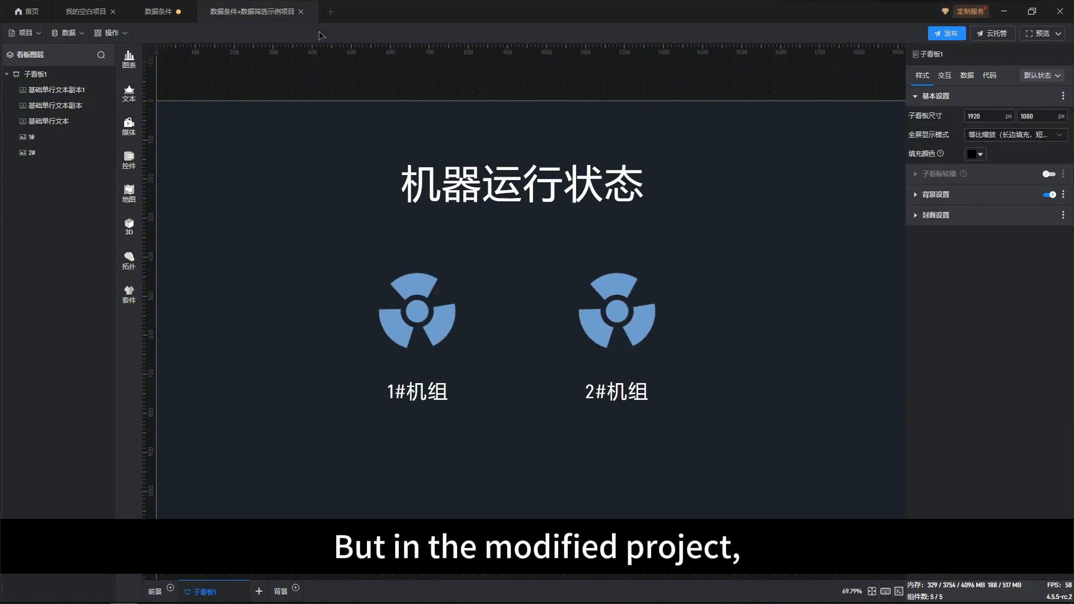
Open the 1# fan image's condition style and review the available conditions for 满足条件
{"action": "left_click", "coordinate": [434, 307]}
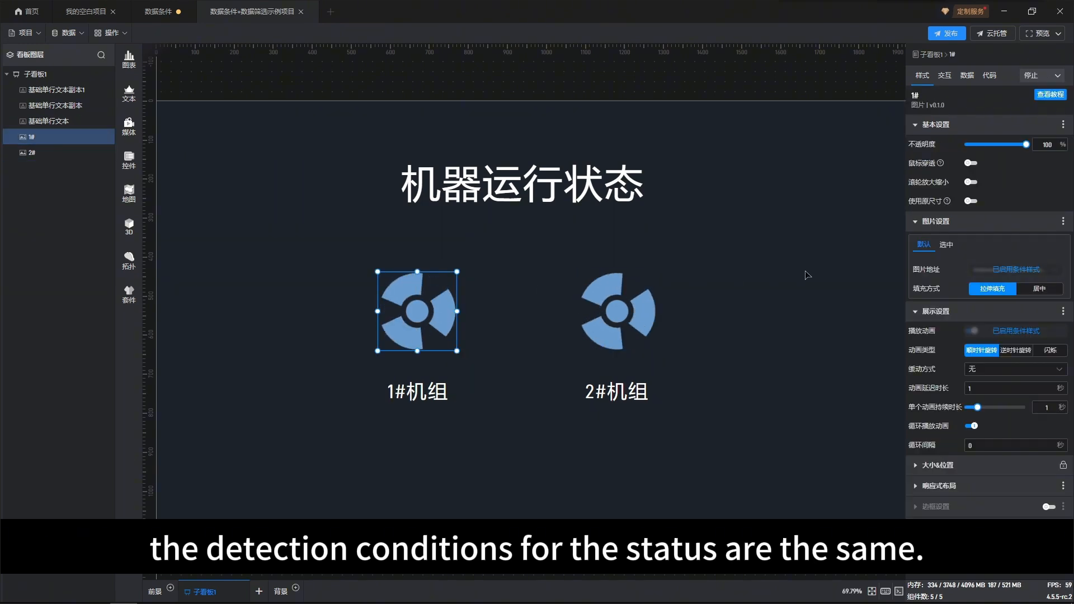
{"action": "left_click", "coordinate": [996, 272]}
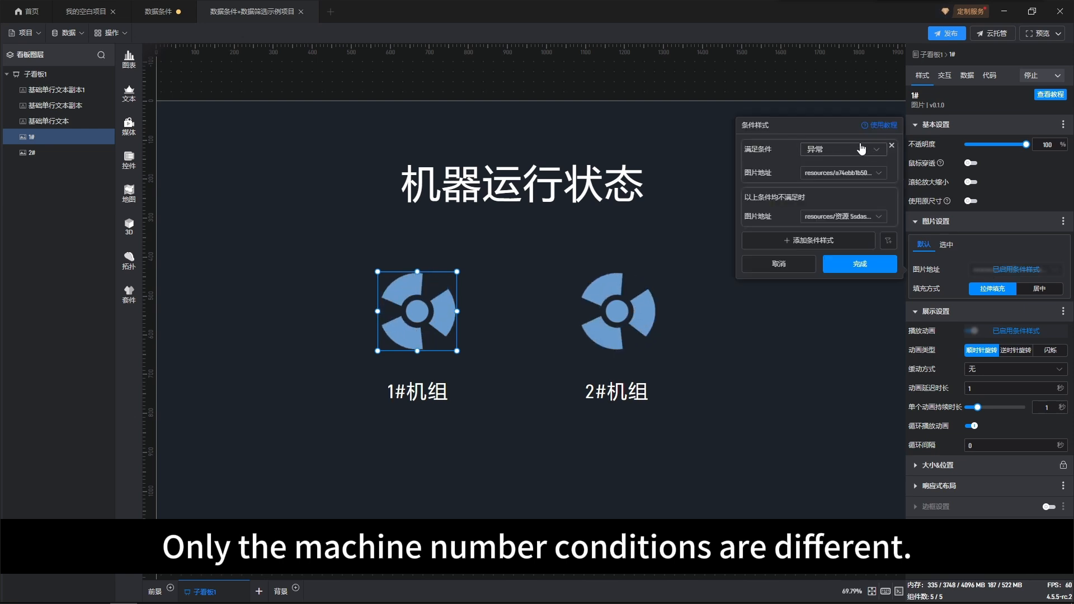
{"action": "left_click", "coordinate": [862, 148]}
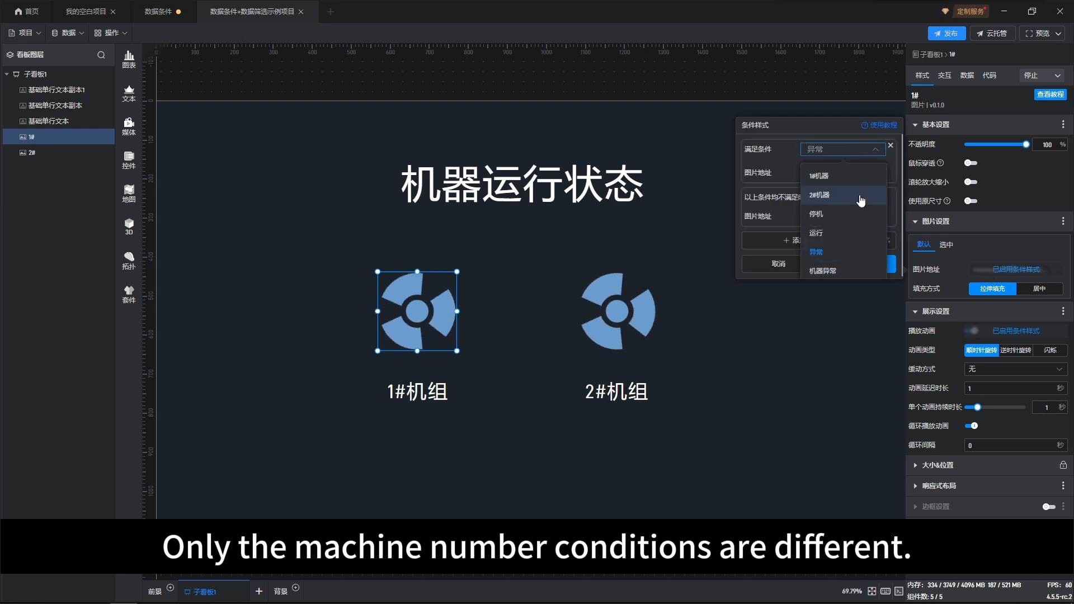
{"action": "left_click", "coordinate": [872, 153]}
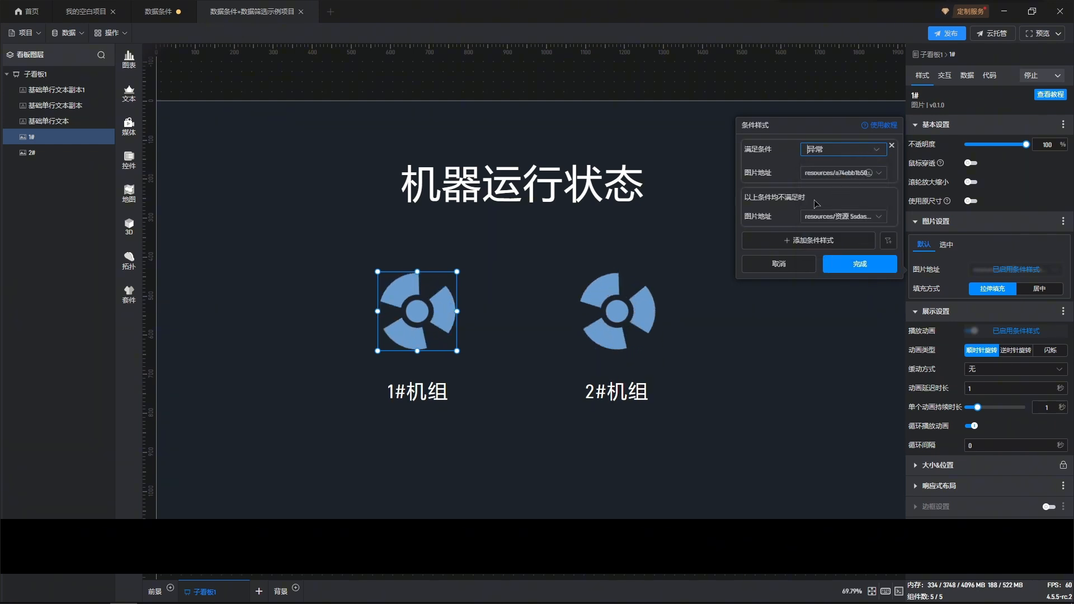
{"action": "left_click", "coordinate": [705, 286]}
Open the 2# fan image's condition style, review the condition options, and cancel the dialog
{"action": "left_click", "coordinate": [637, 303]}
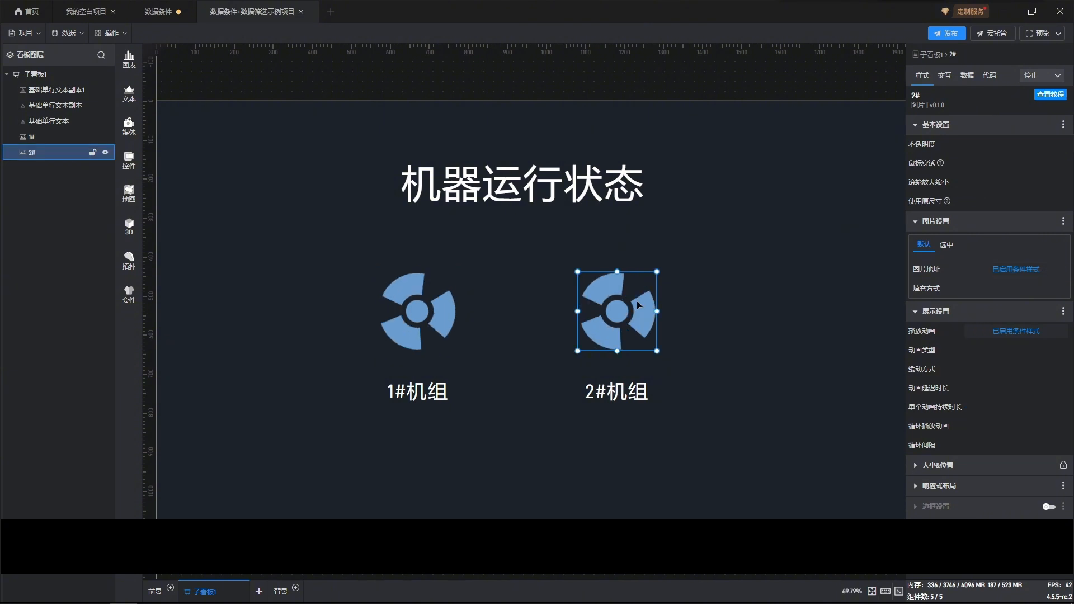
{"action": "left_click", "coordinate": [1009, 268]}
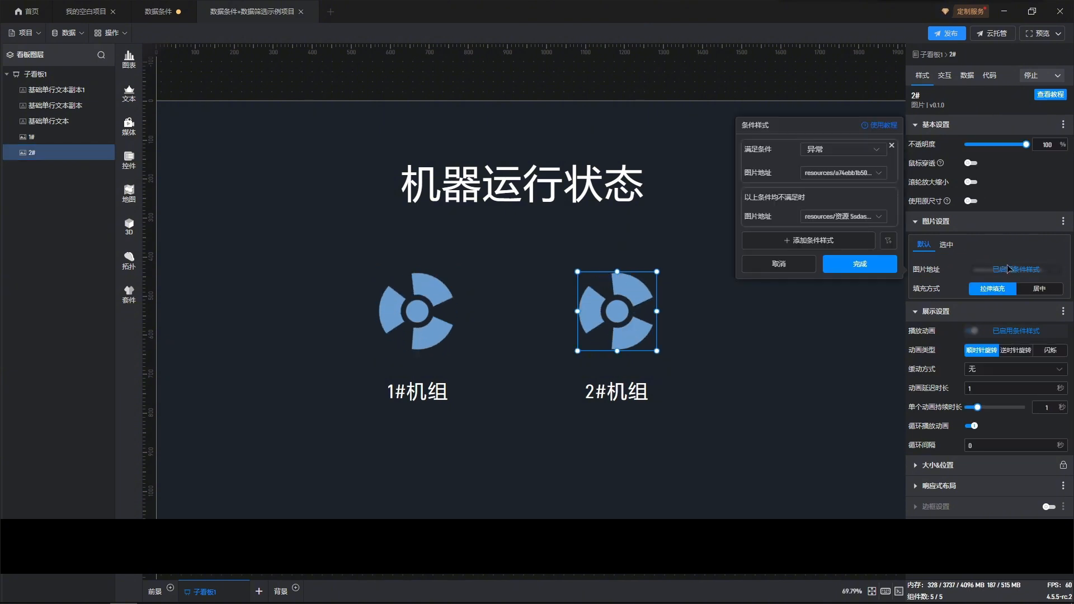
{"action": "left_click", "coordinate": [878, 150]}
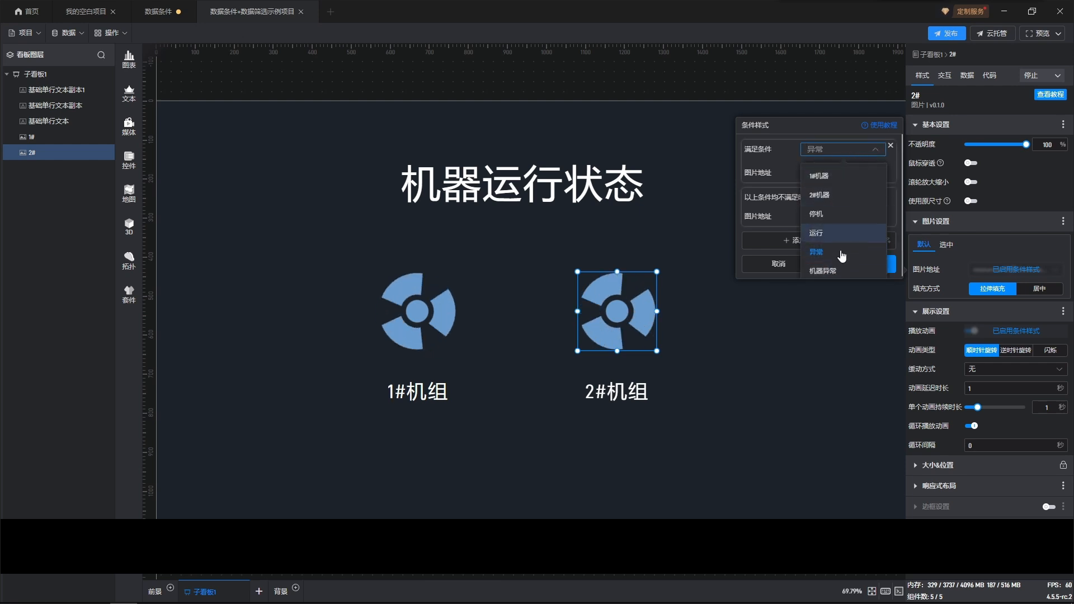
{"action": "left_click", "coordinate": [869, 156]}
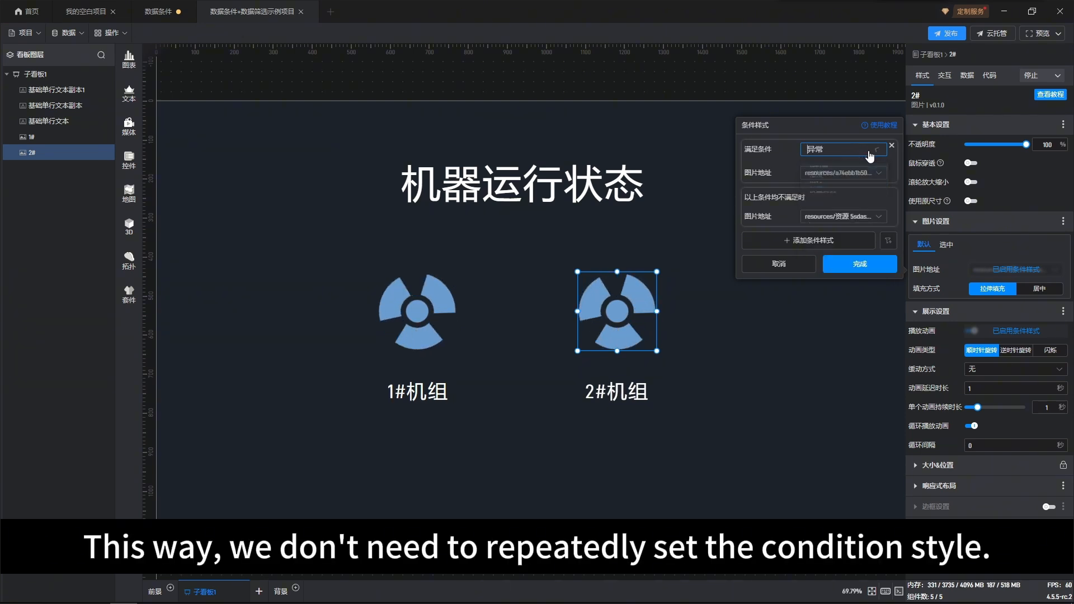
{"action": "left_click", "coordinate": [791, 269]}
{"action": "left_click", "coordinate": [784, 317]}
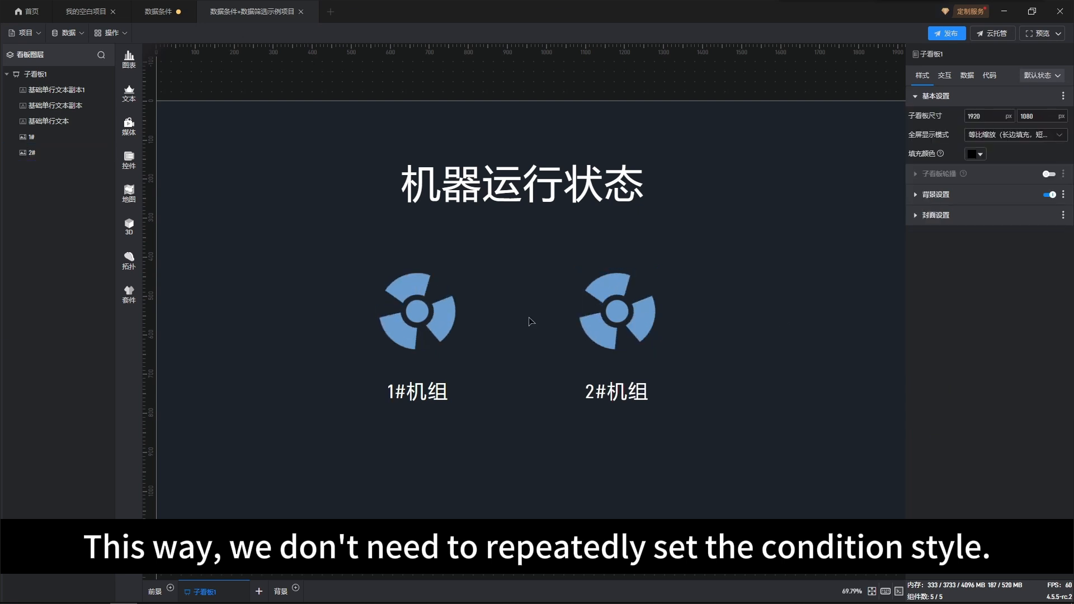
Select the 1# fan image and review its data filtering settings
{"action": "left_click", "coordinate": [449, 312]}
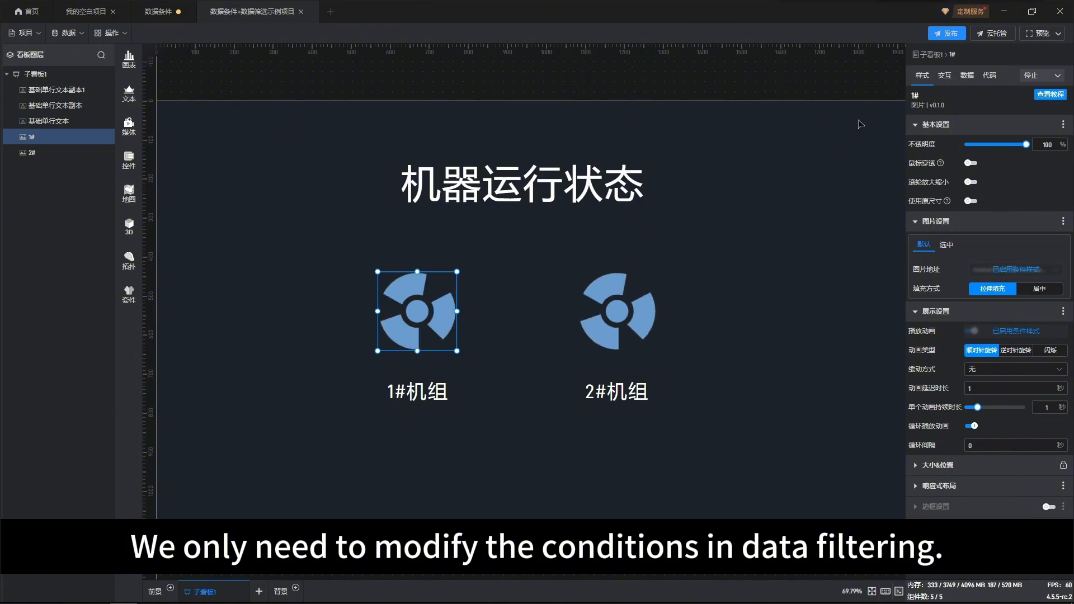
{"action": "left_click", "coordinate": [969, 75]}
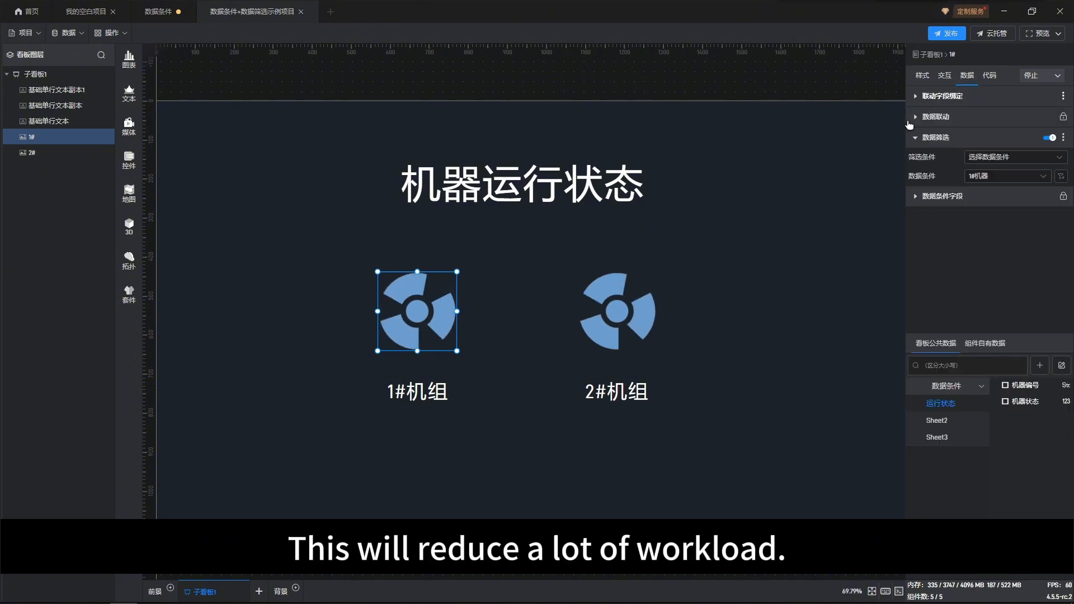